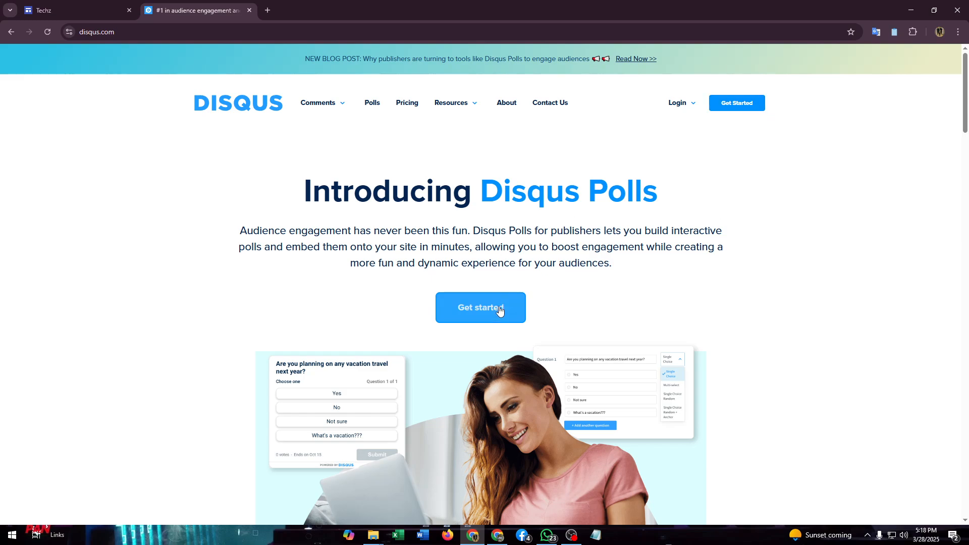
Step: Open the pricing for Disqus Comments and start signing up for the free, ad-supported version
left_click(480, 315)
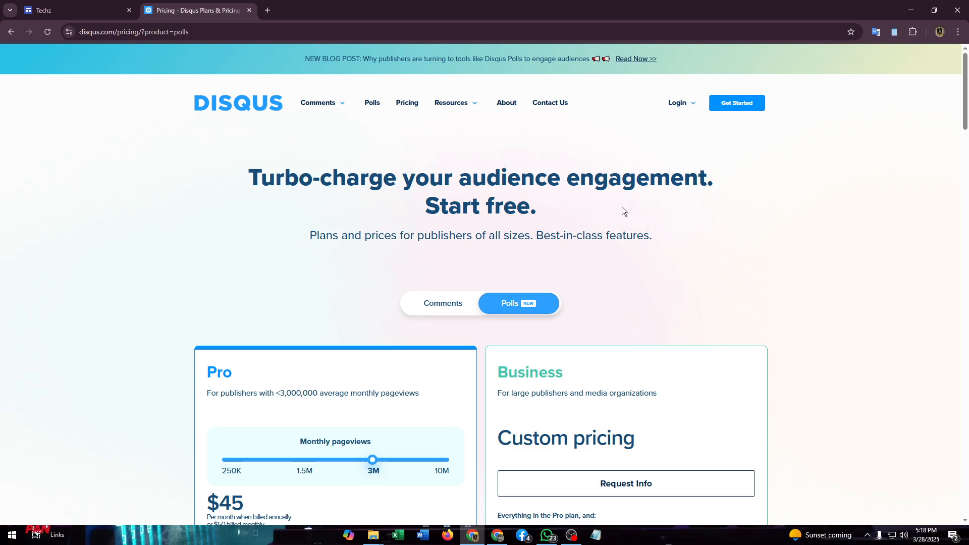
scroll(622, 207, "down", 2)
left_click(437, 201)
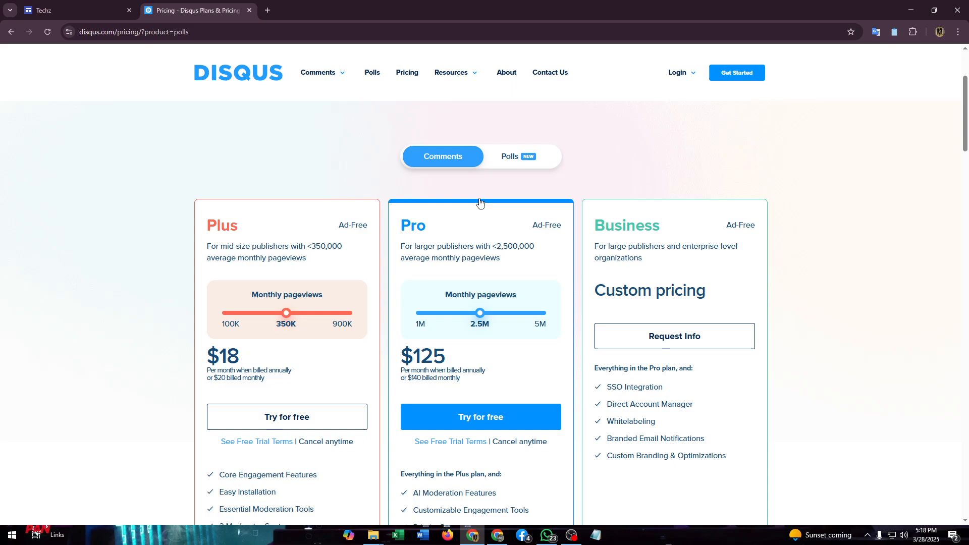
scroll(475, 201, "down", 3)
scroll(472, 199, "down", 6)
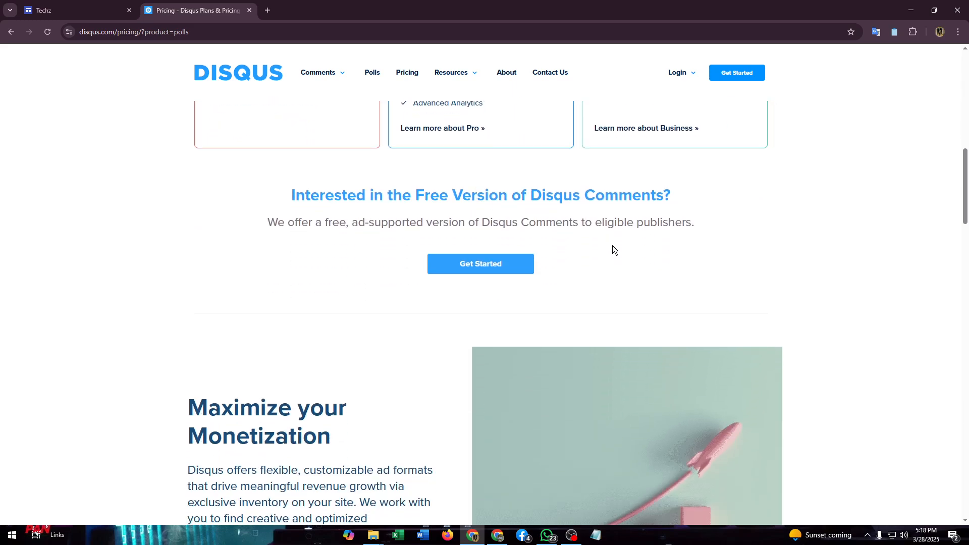
scroll(483, 233, "down", 2)
scroll(484, 233, "up", 3)
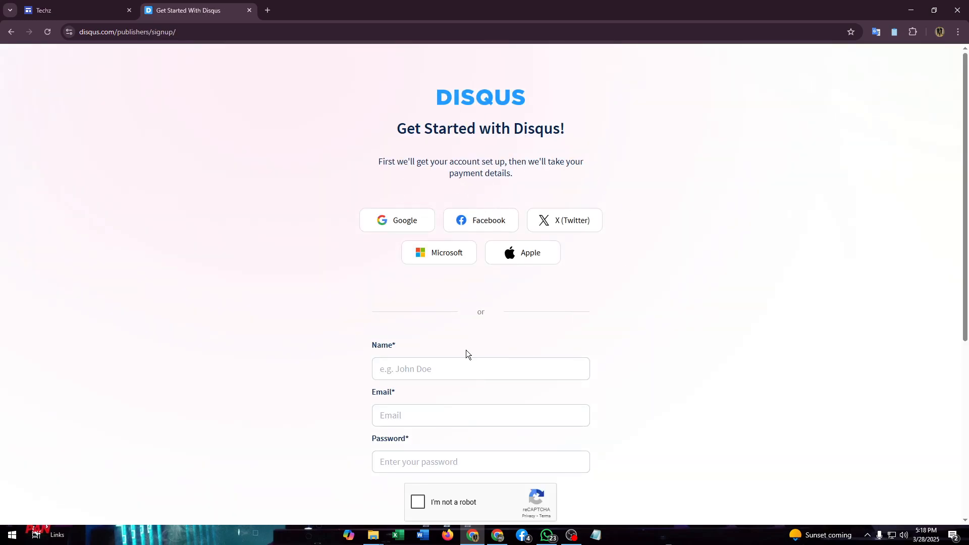
scroll(467, 353, "down", 2)
left_click_drag(360, 245, 426, 252)
left_click_drag(373, 291, 424, 297)
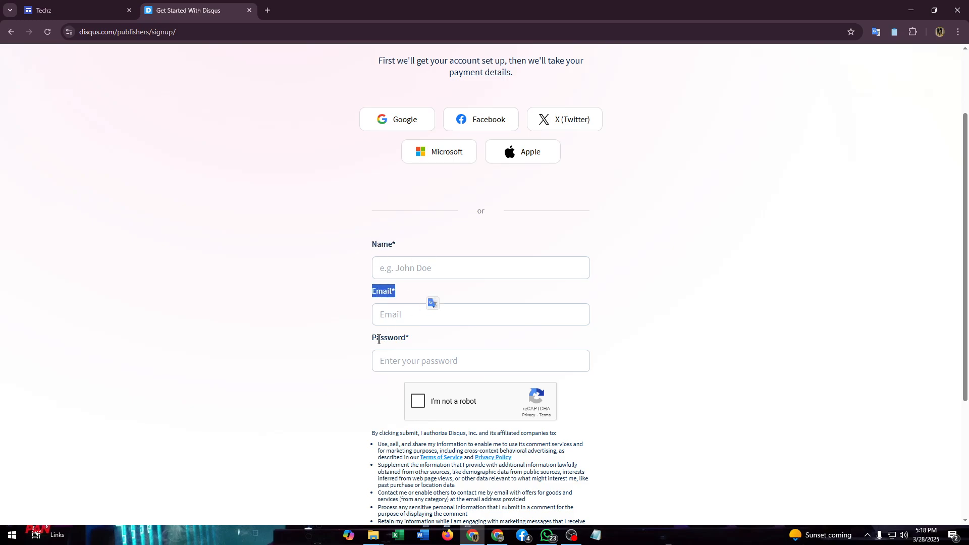
left_click_drag(374, 337, 447, 338)
left_click(674, 312)
scroll(582, 318, "up", 2)
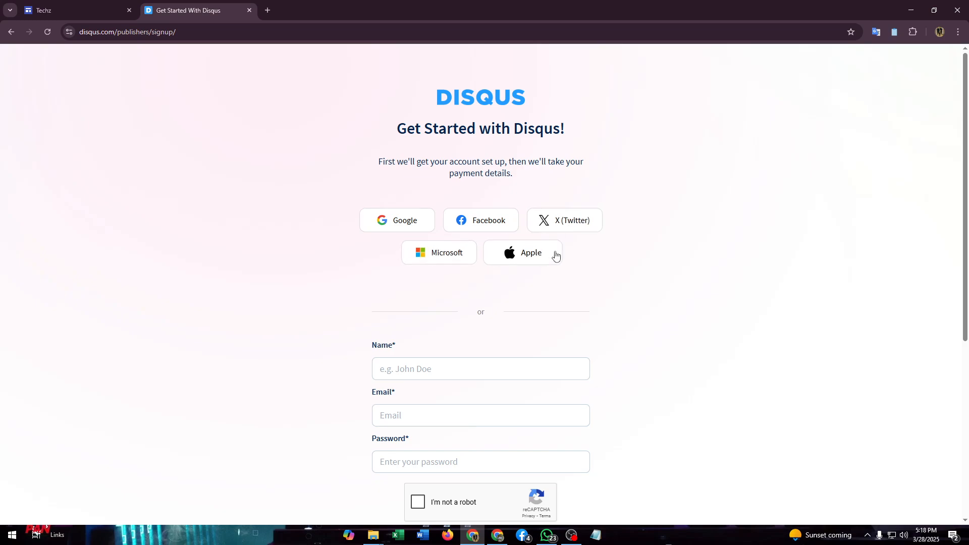
Step: Sign up with Google, choosing the listed Google account and approving its use for Disqus
left_click(403, 221)
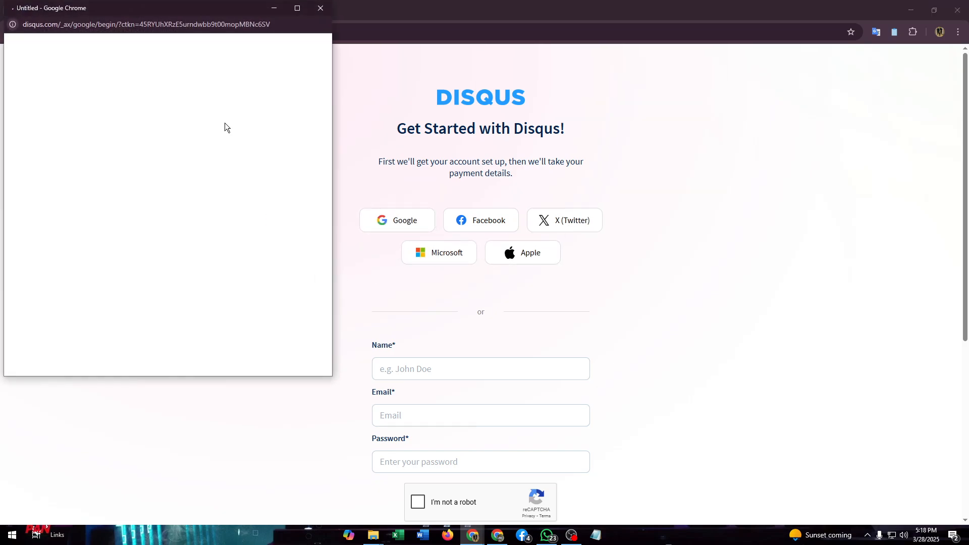
left_click(126, 183)
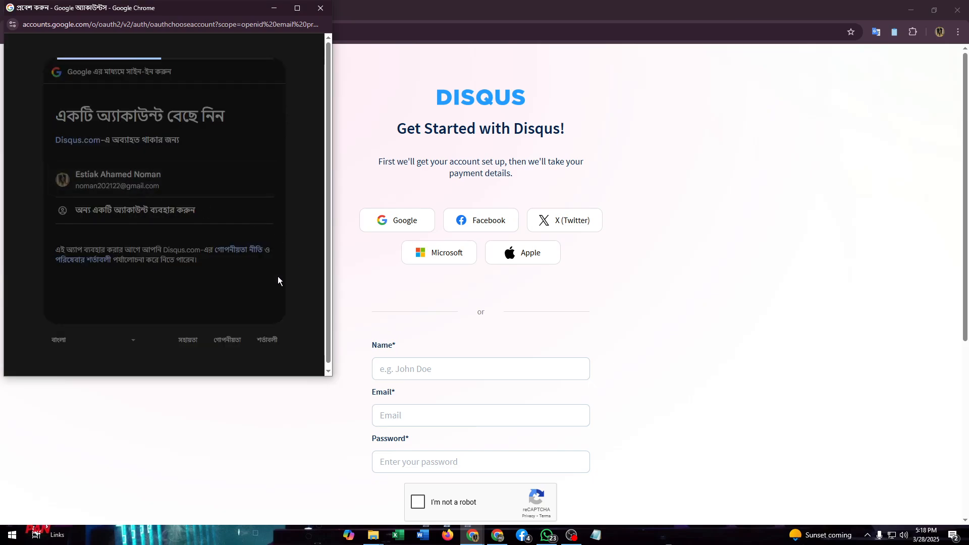
left_click(235, 303)
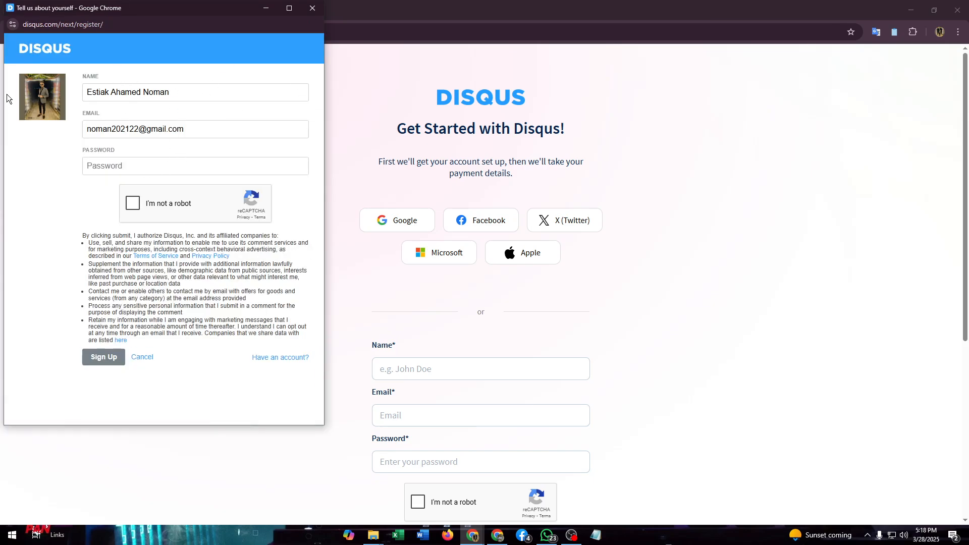
Step: Enter an account password, complete the "I'm not a robot" check and submit the Disqus registration
left_click_drag(177, 15, 274, 37)
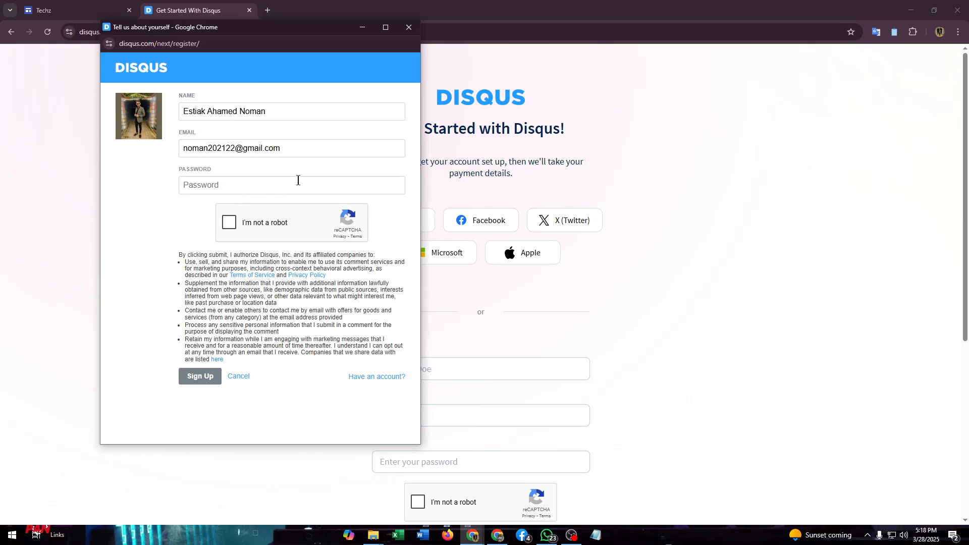
left_click(201, 180)
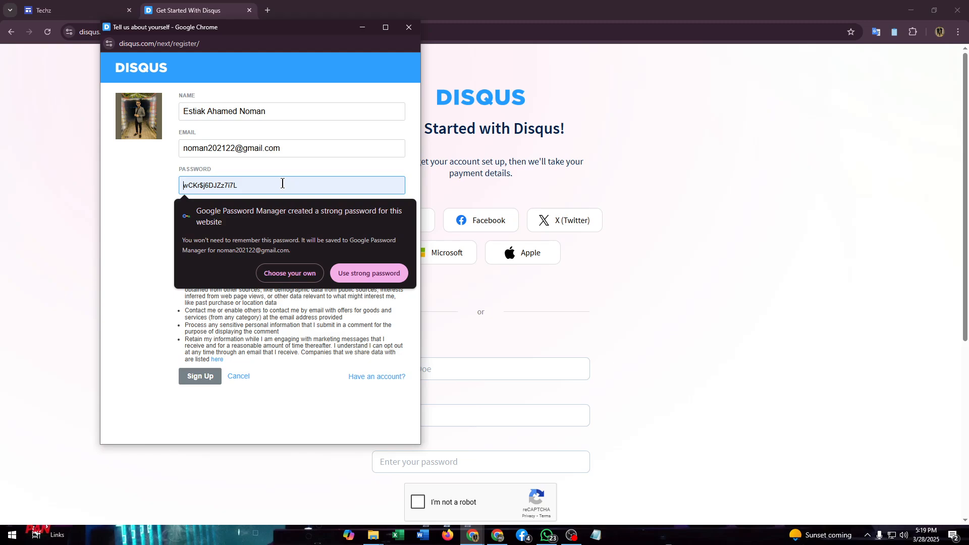
type("•••")
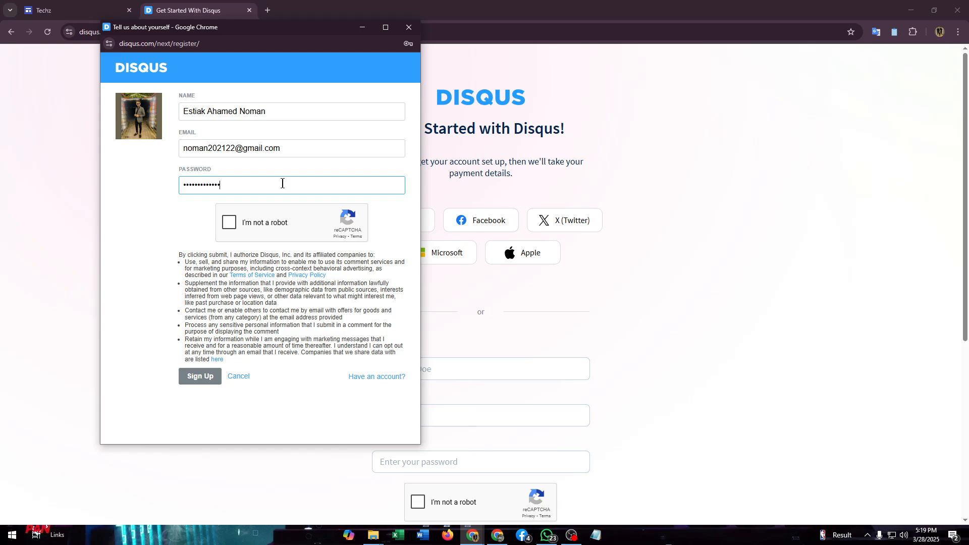
left_click(229, 222)
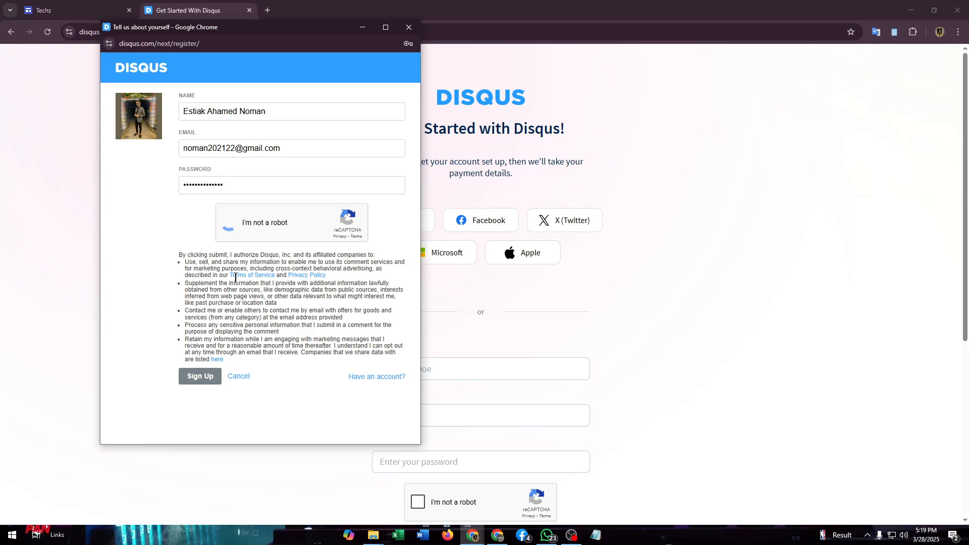
left_click(212, 382)
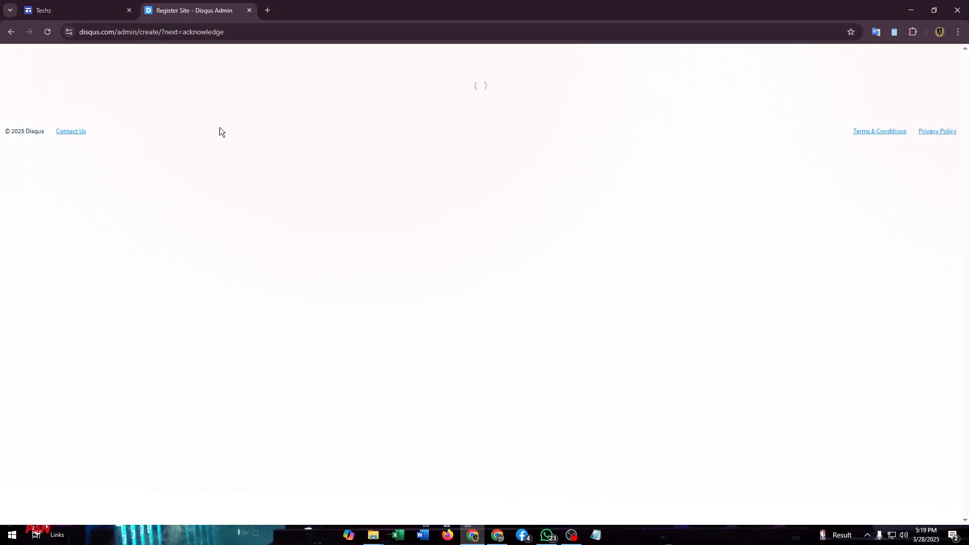
Step: Create a new site named Techz in the Tech category
left_click(450, 286)
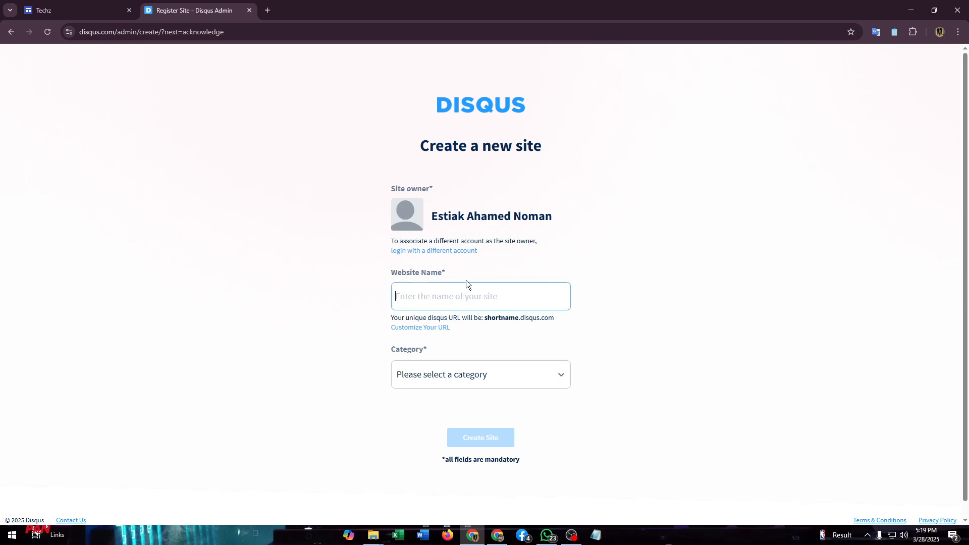
type("Techz")
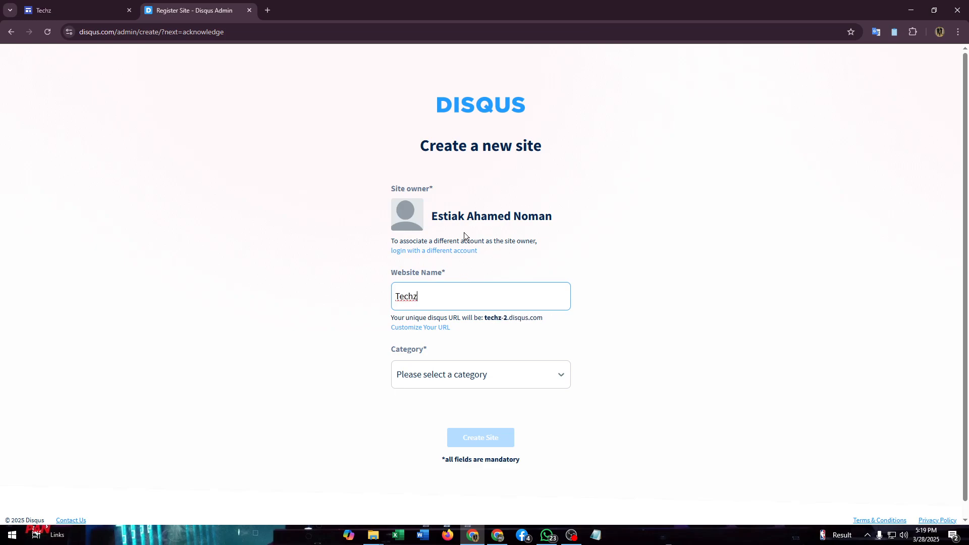
left_click(440, 376)
scroll(456, 395, "down", 1)
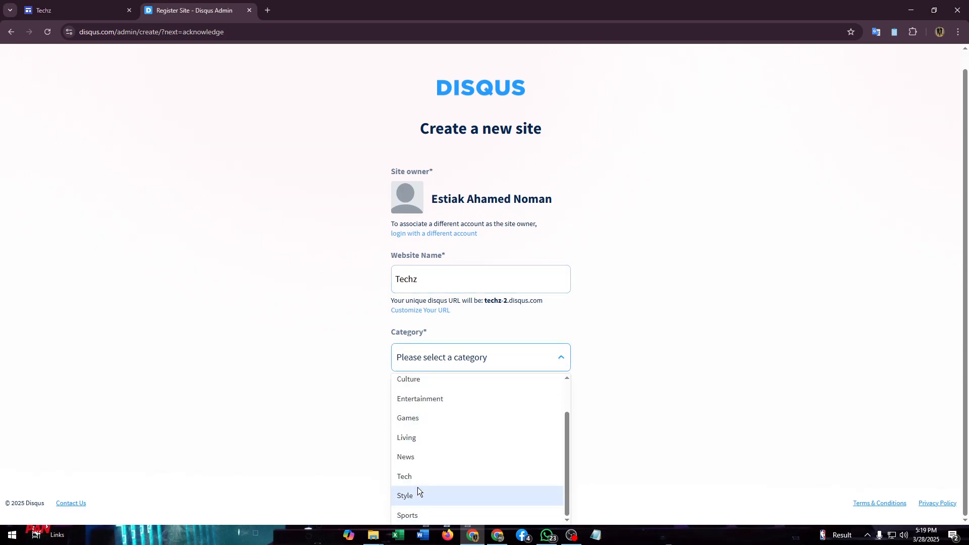
left_click(425, 475)
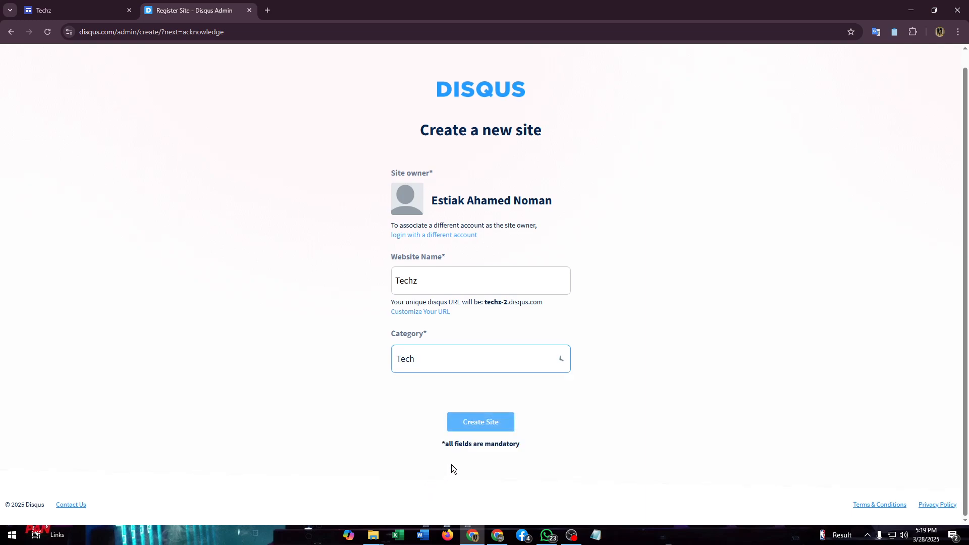
left_click(492, 415)
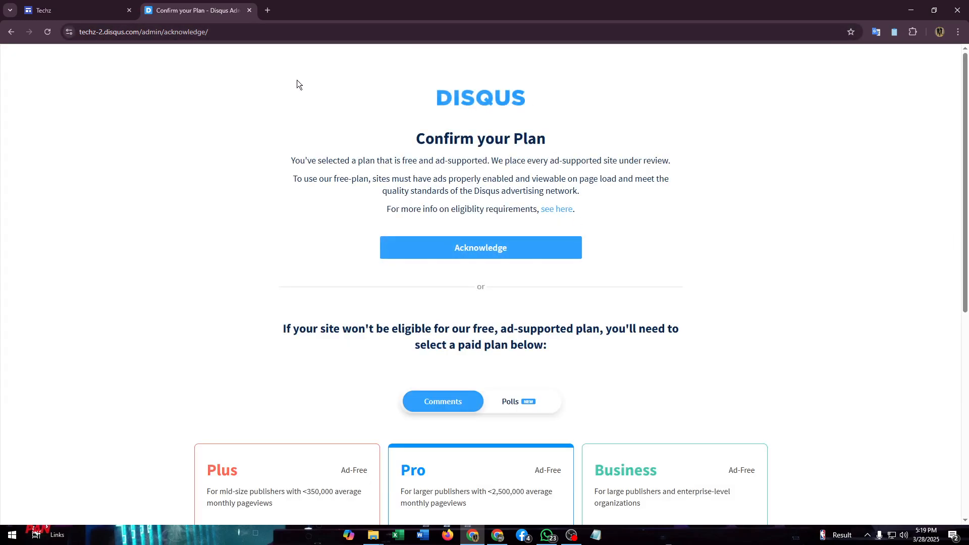
Step: Review the plan options, acknowledge the free, ad-supported plan and get started with the site setup
scroll(449, 220, "down", 8)
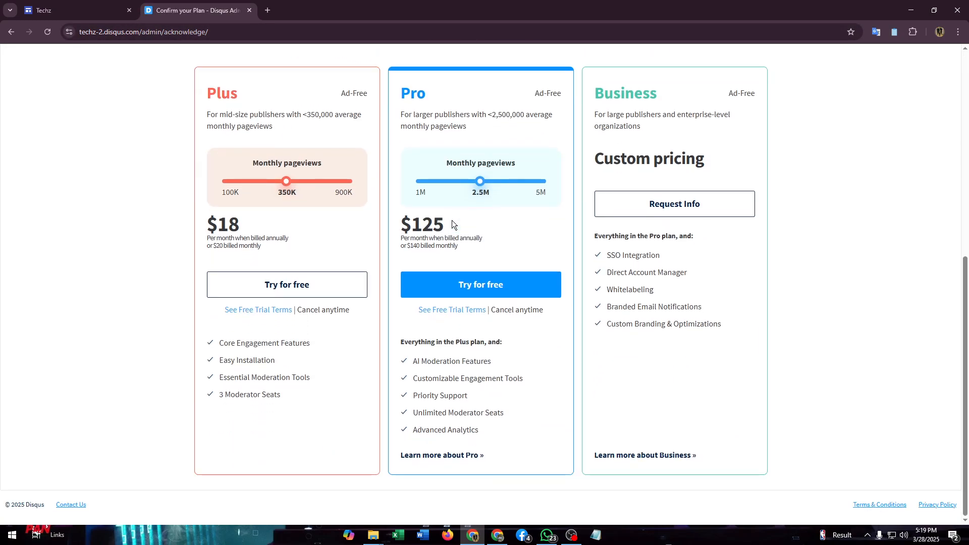
scroll(453, 220, "up", 5)
scroll(453, 212, "up", 3)
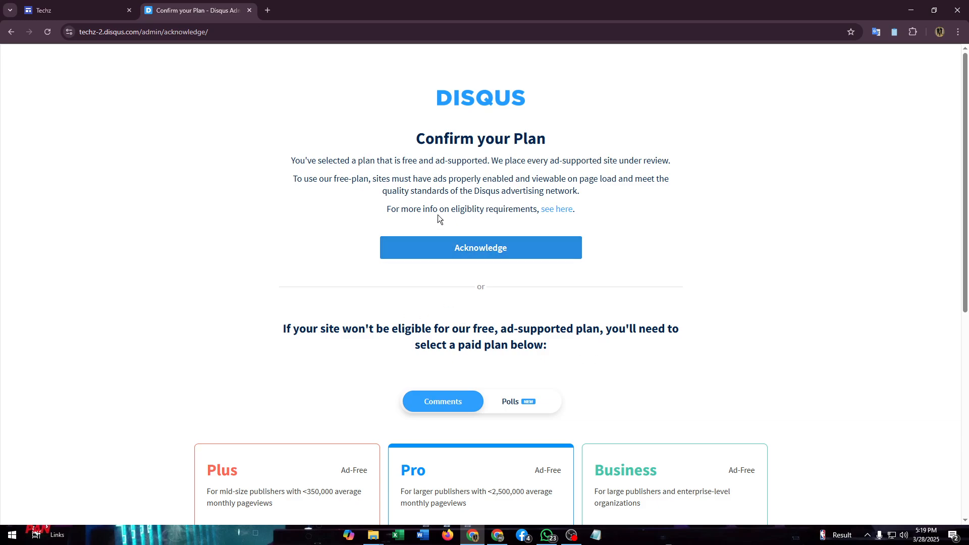
scroll(309, 338, "down", 7)
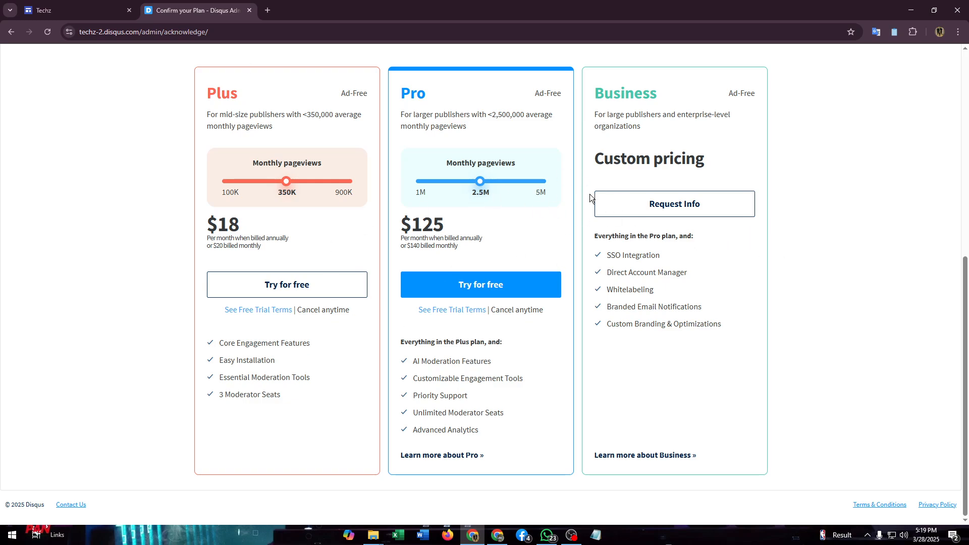
scroll(570, 212, "up", 3)
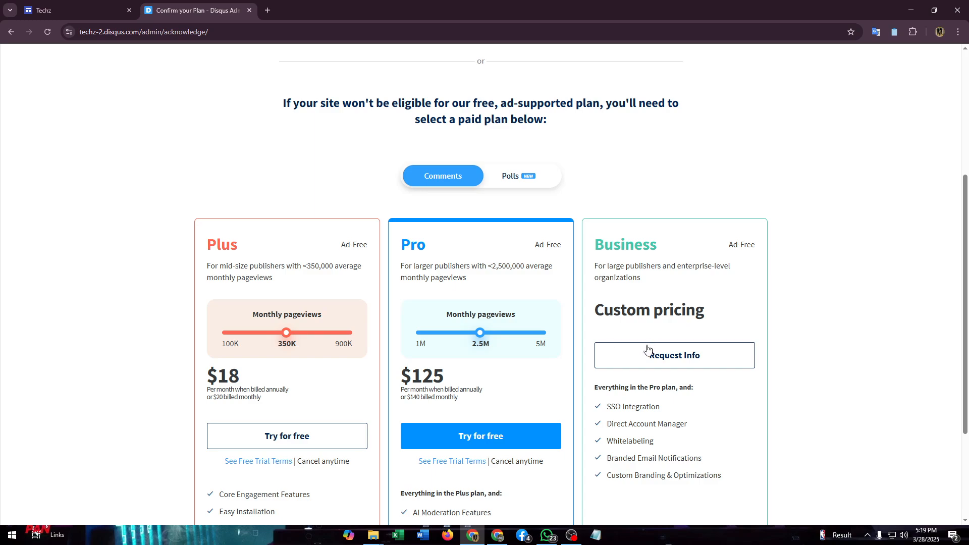
scroll(648, 348, "up", 5)
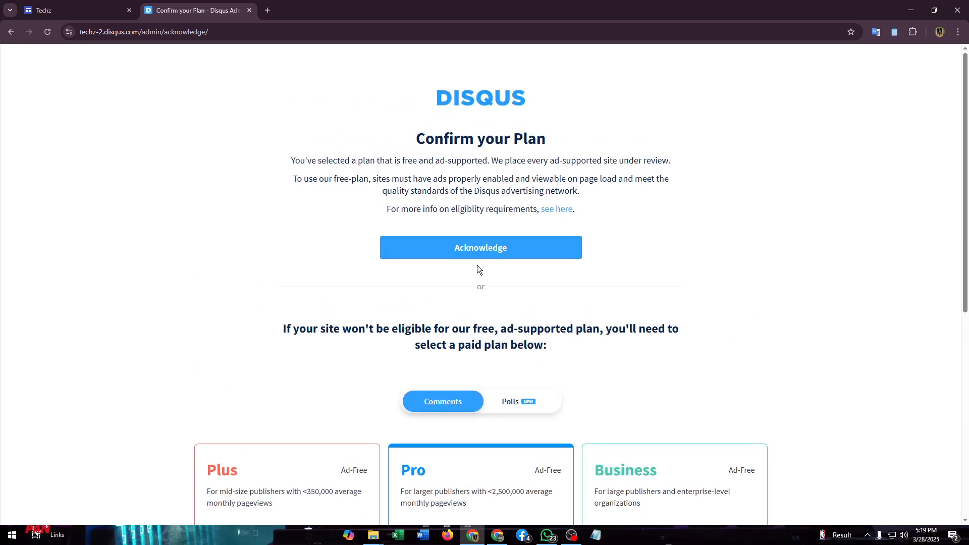
left_click(483, 252)
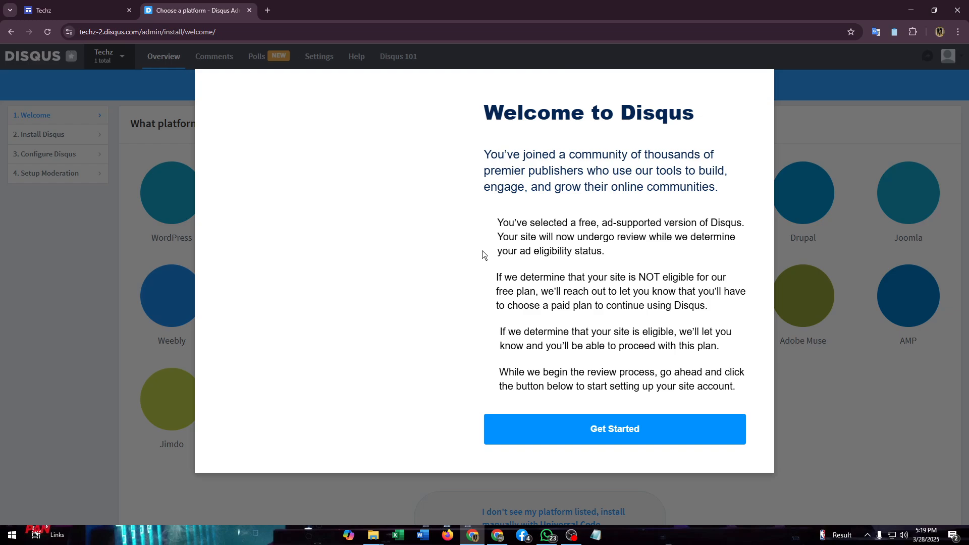
left_click(650, 430)
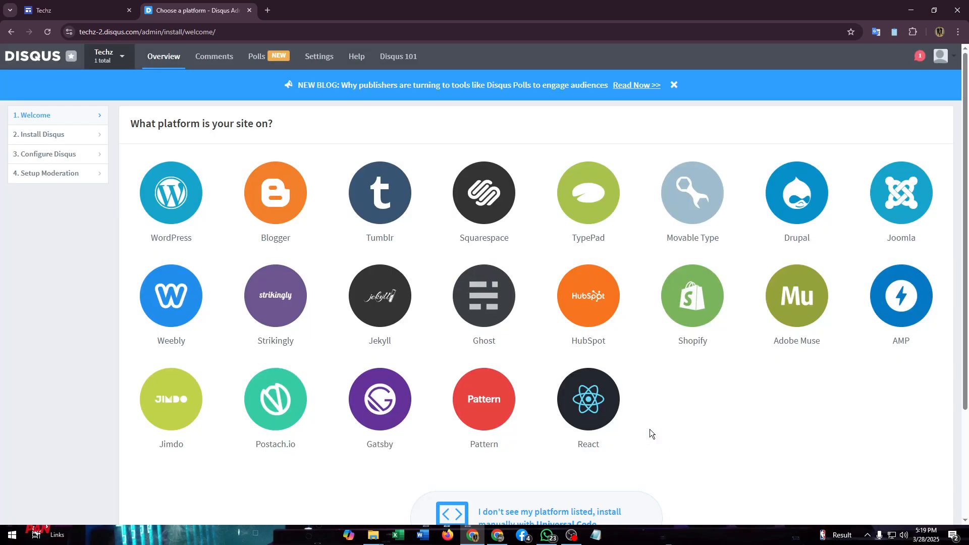
Step: Look through the listed platforms and choose manual installation with Universal Code
scroll(429, 255, "down", 3)
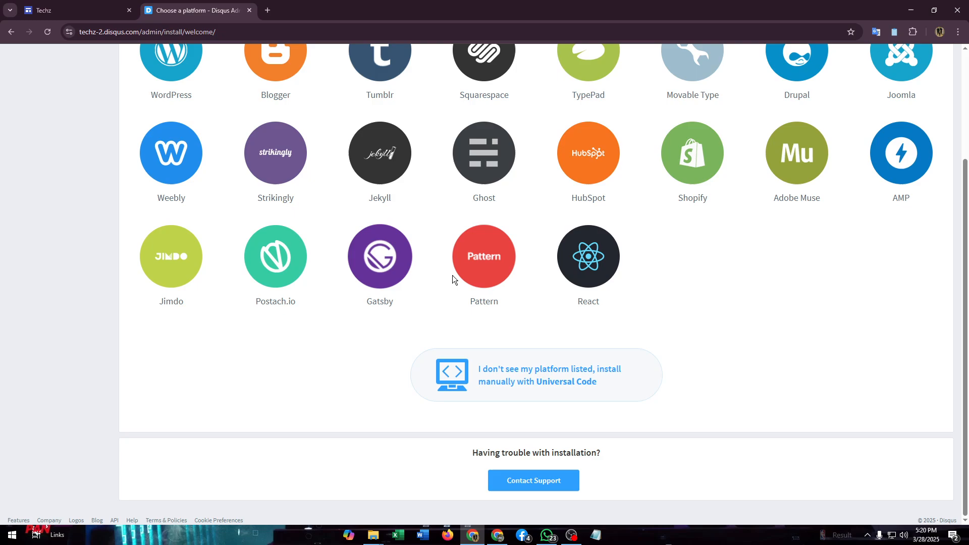
scroll(452, 277, "up", 3)
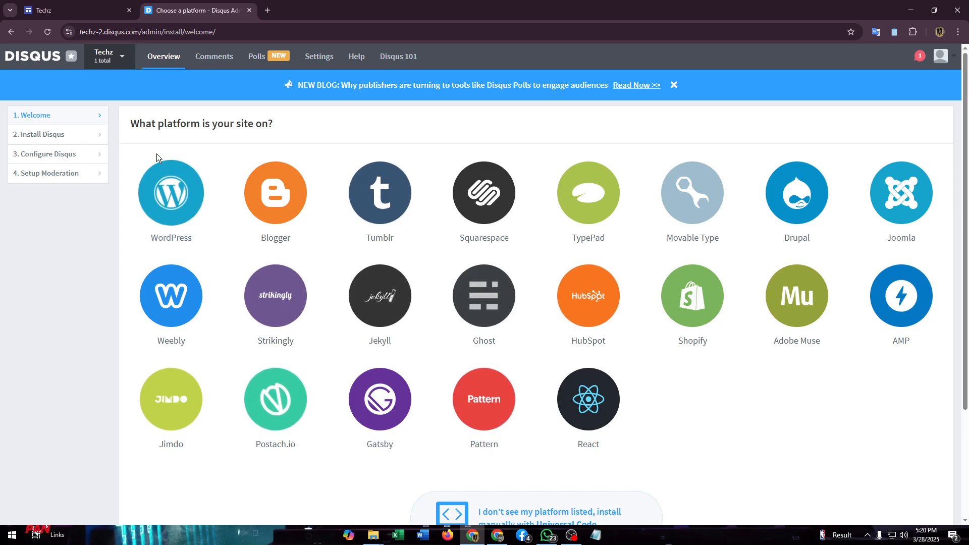
scroll(430, 293, "down", 3)
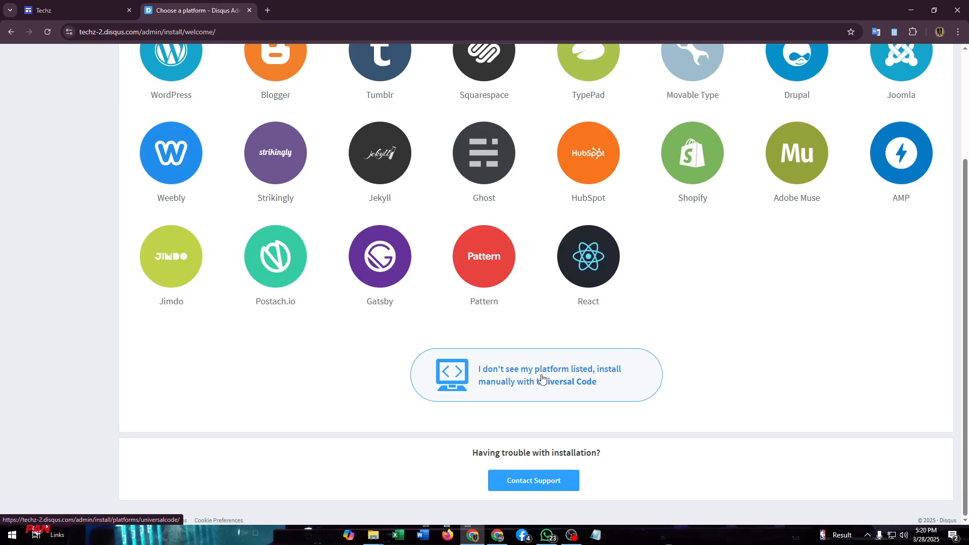
left_click(565, 387)
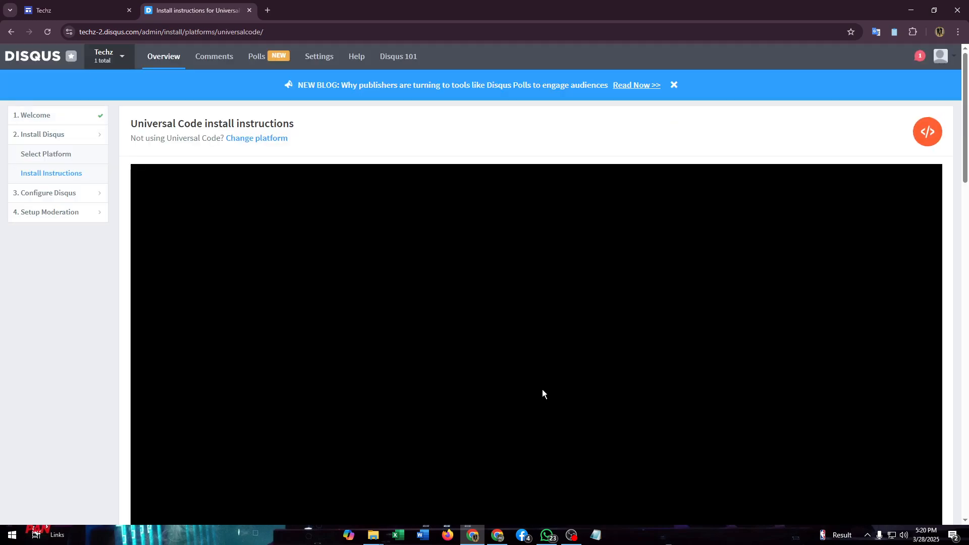
Step: Copy the Universal Code embed snippet that loads the Disqus thread from the install instructions
scroll(553, 284, "down", 10)
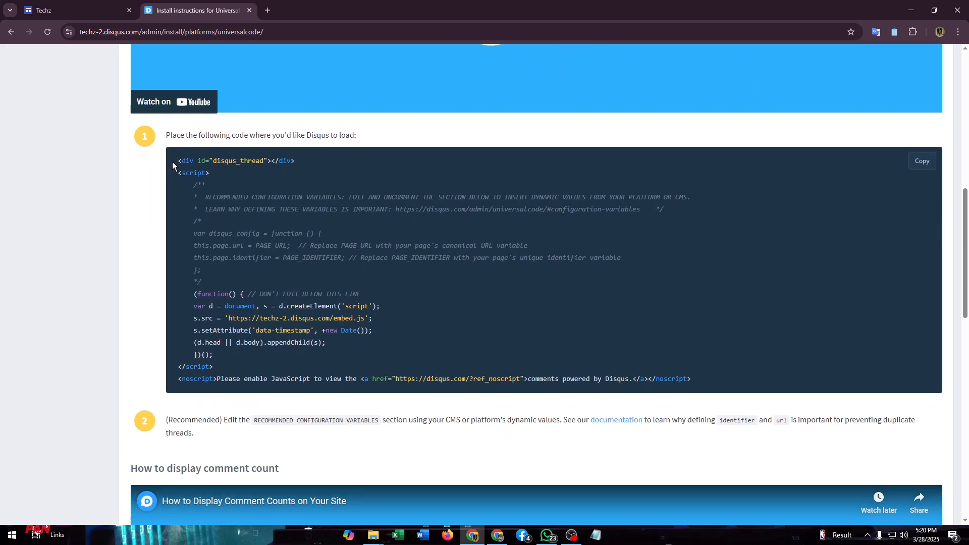
left_click_drag(172, 161, 784, 377)
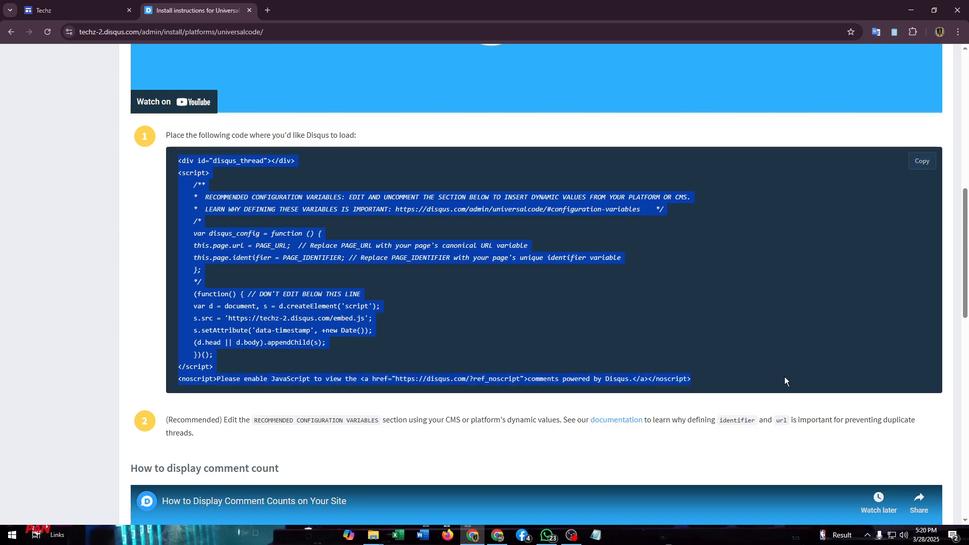
left_click(868, 270)
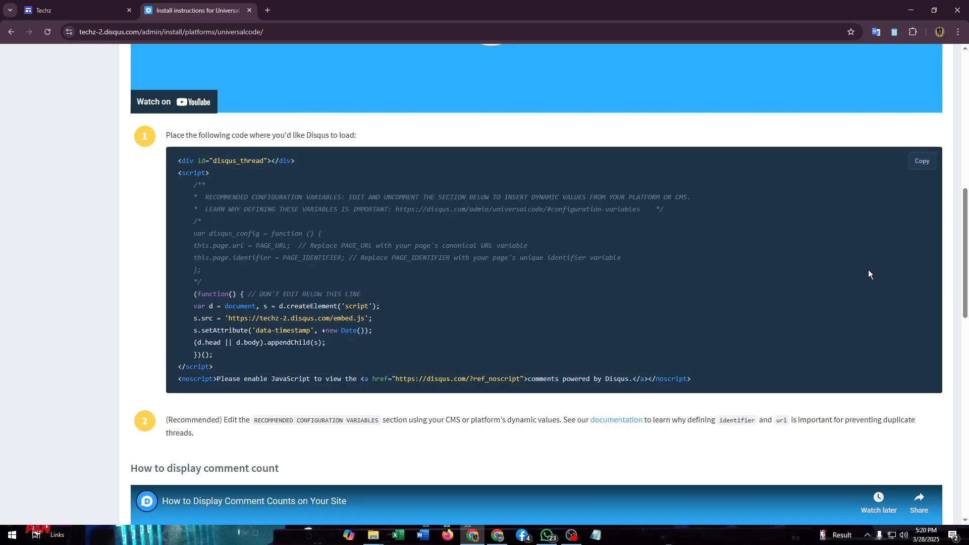
left_click(922, 163)
scroll(515, 349, "down", 3)
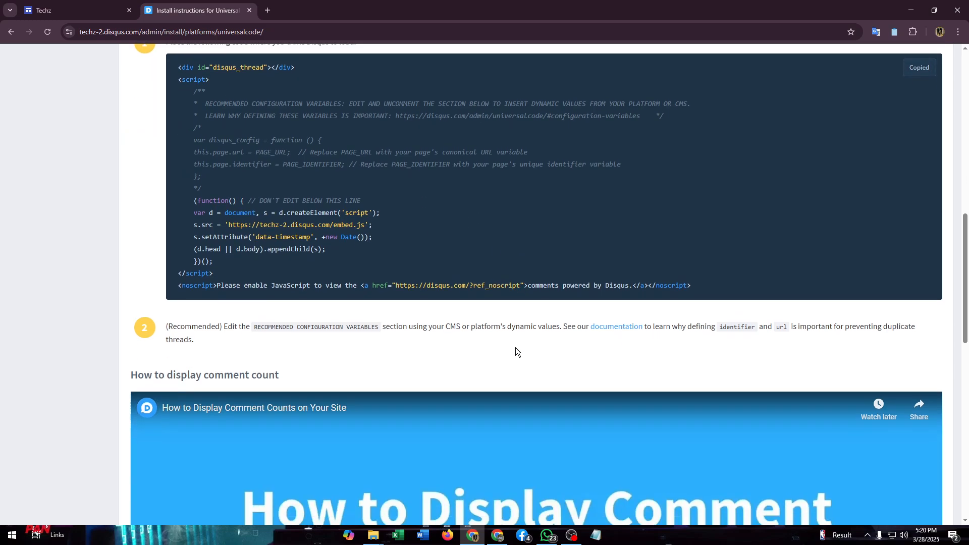
scroll(353, 358, "up", 3)
scroll(382, 316, "down", 14)
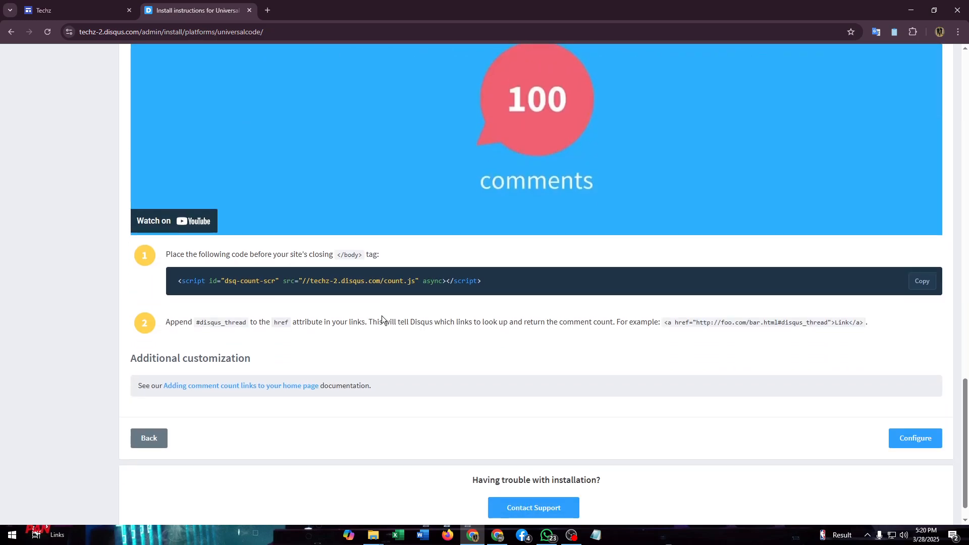
Step: Switch to the Techz site in Google Sites and look through the home page for a spot for the comment section
scroll(383, 316, "down", 1)
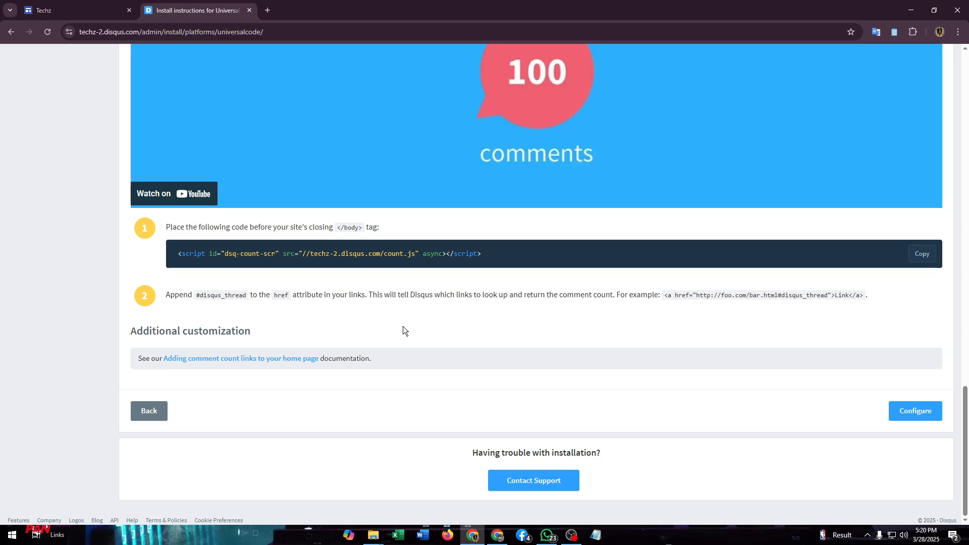
left_click(69, 4)
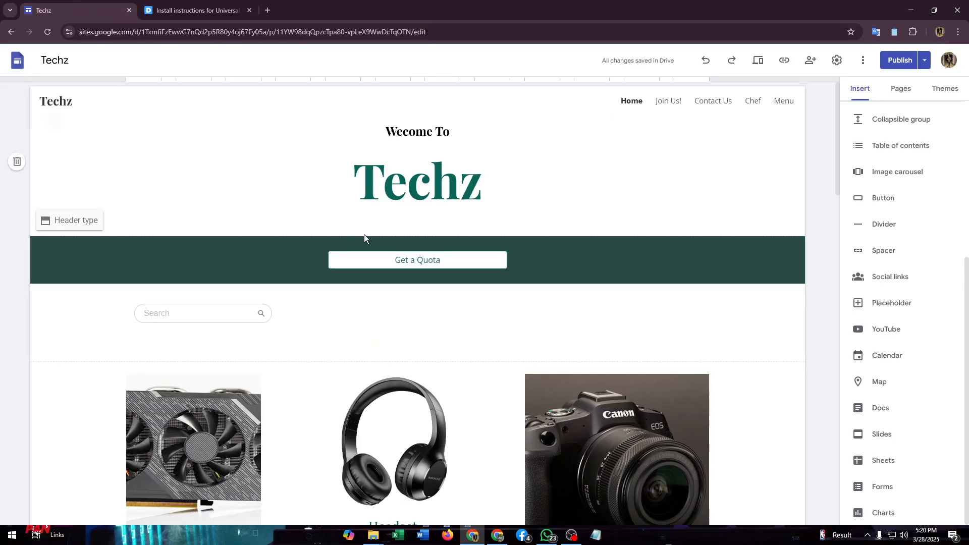
scroll(365, 235, "down", 8)
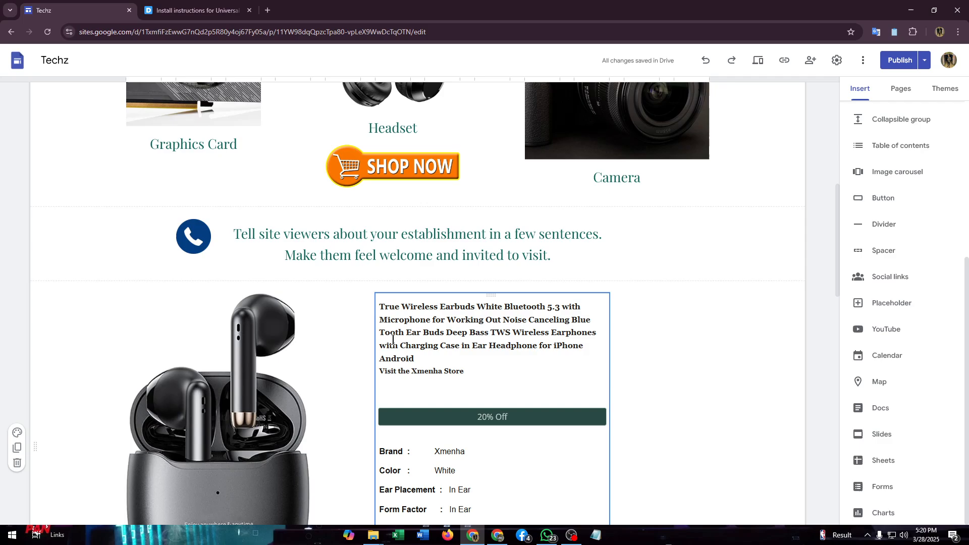
scroll(393, 345, "down", 14)
scroll(393, 339, "up", 4)
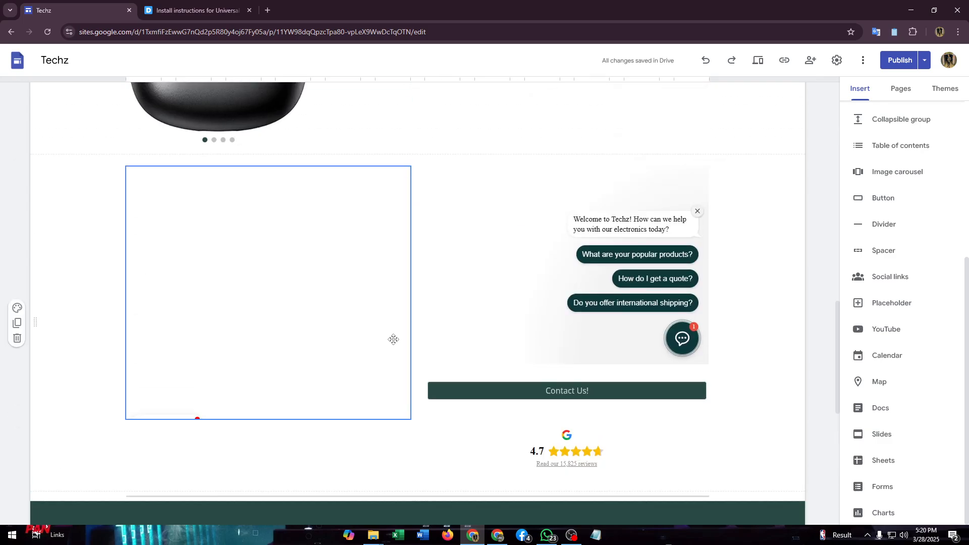
scroll(392, 340, "down", 3)
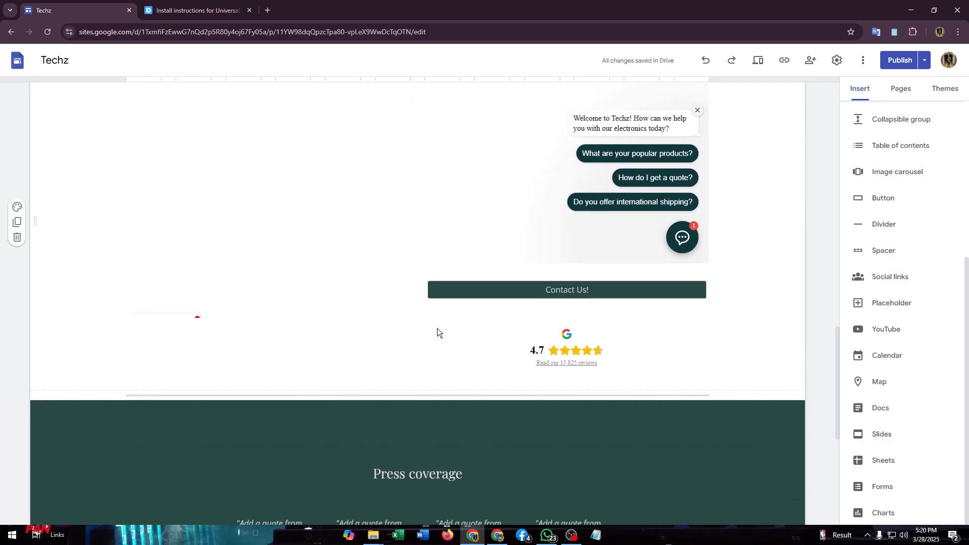
scroll(203, 331, "up", 6)
scroll(203, 331, "down", 5)
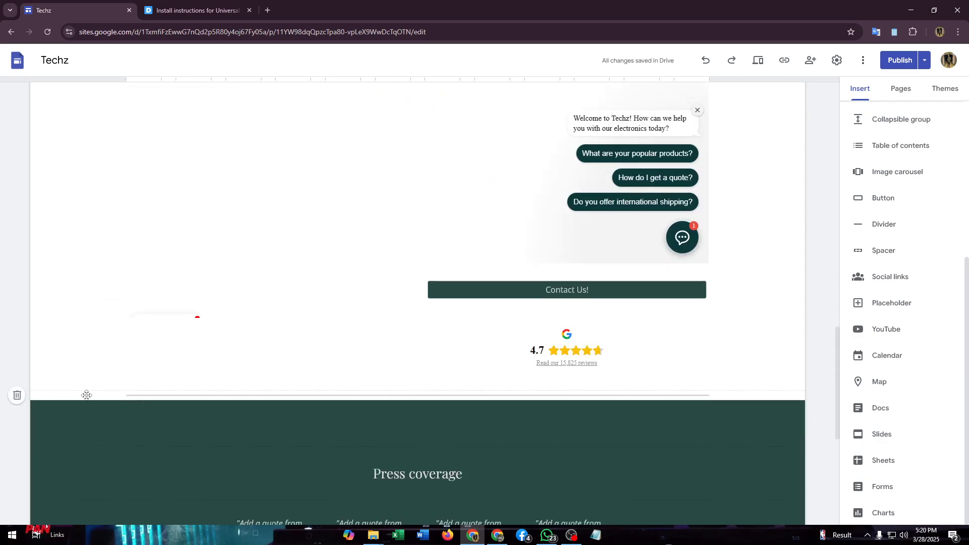
scroll(882, 141, "up", 5)
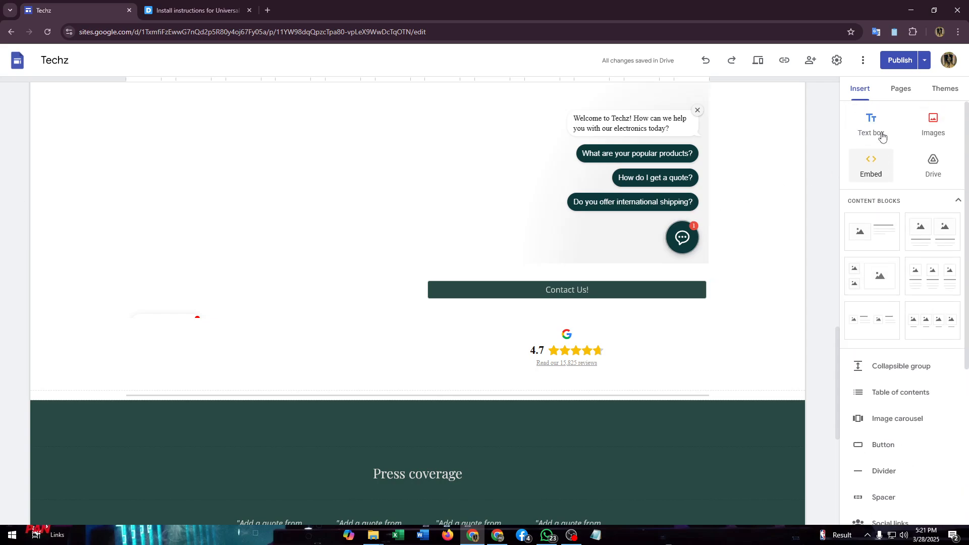
Step: Embed the copied Disqus Universal Code in the home page as embed code
left_click(871, 164)
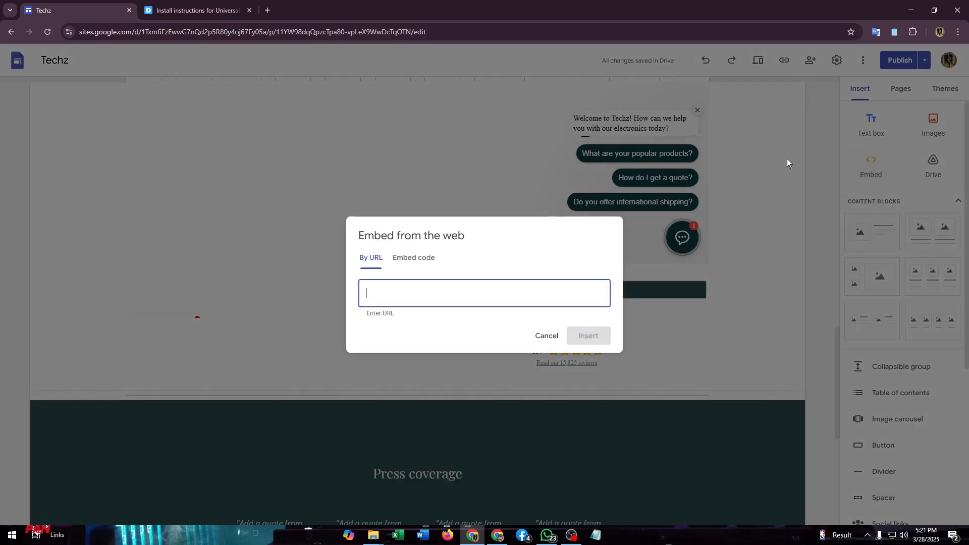
left_click(402, 260)
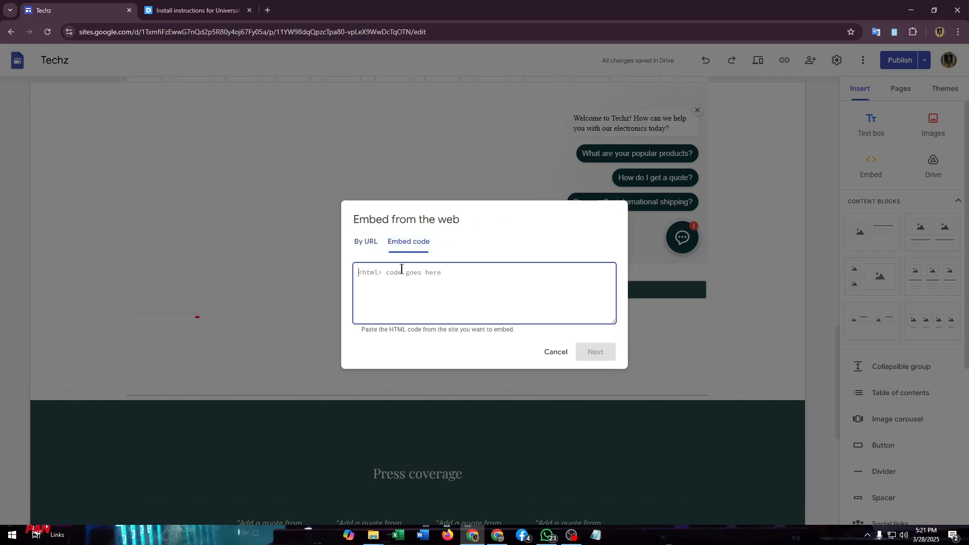
key("ctrl+v")
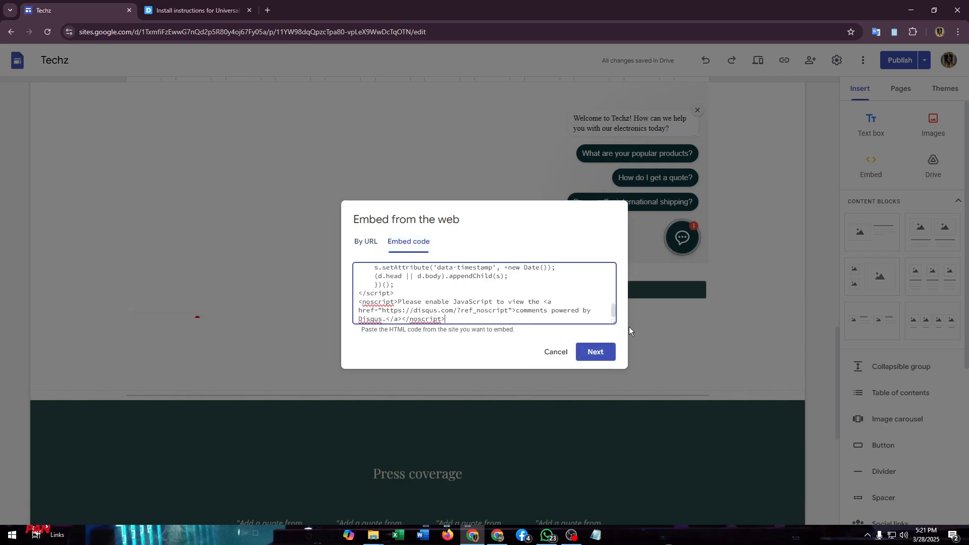
left_click(595, 352)
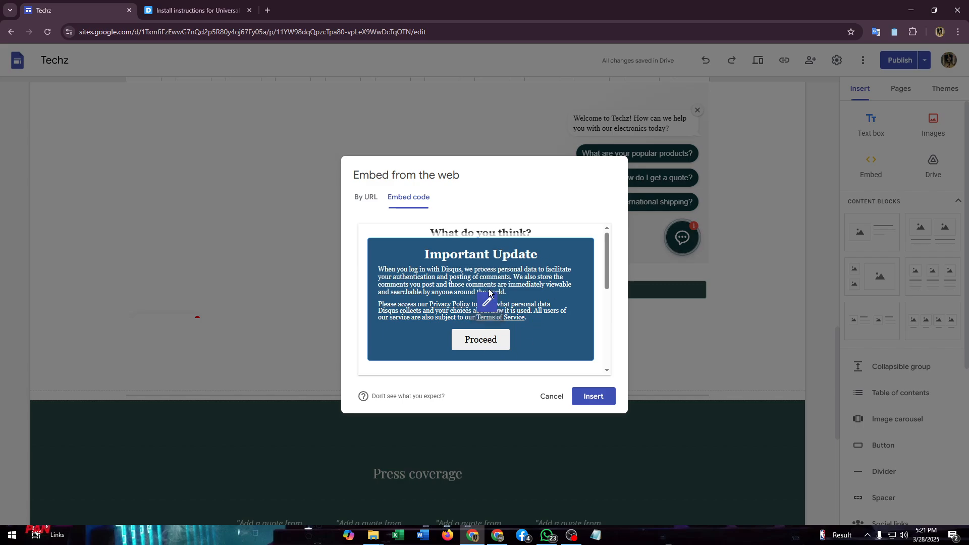
left_click(585, 397)
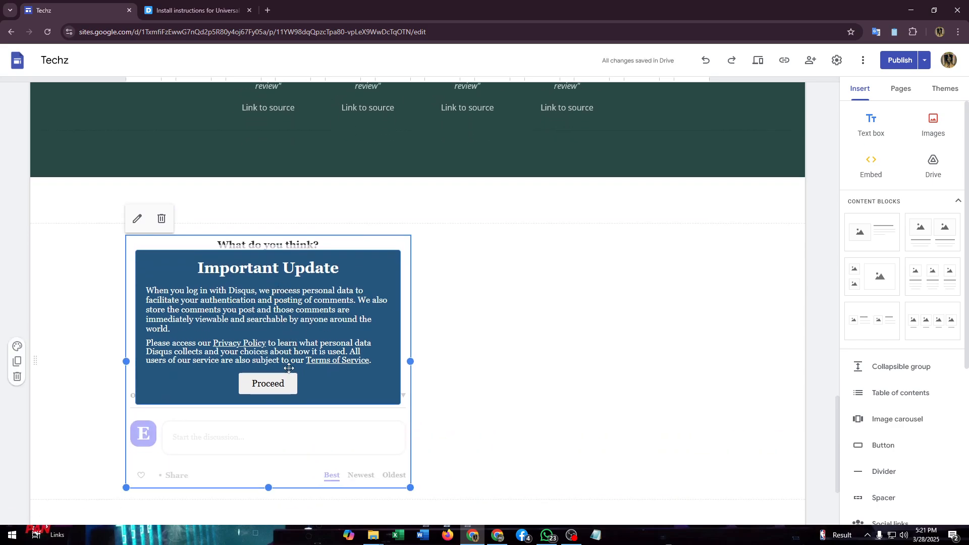
Step: Move the Disqus embed between the Google reviews and the divider above Press coverage, and widen it to the full content width
left_click_drag(284, 243, 262, 151)
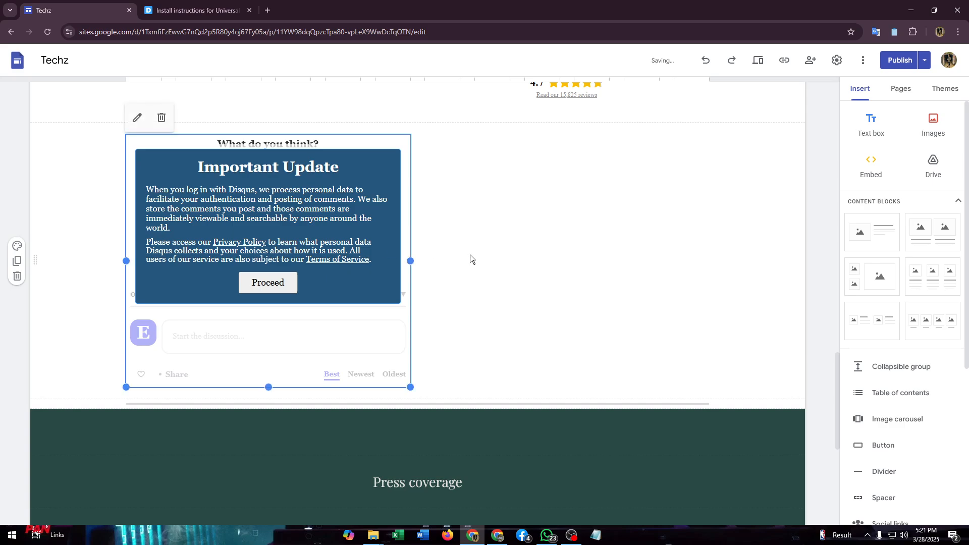
left_click_drag(410, 259, 793, 230)
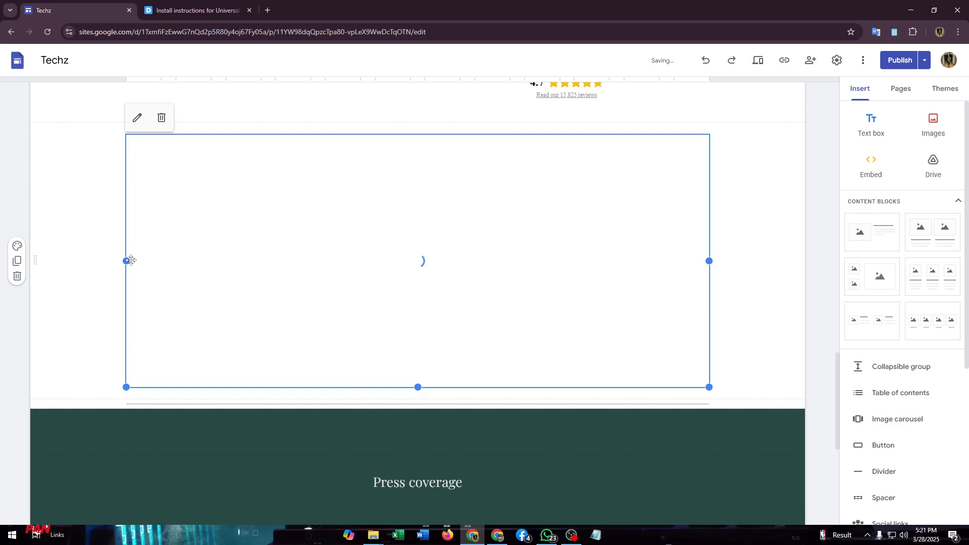
mouse_move(126, 260)
left_mouse_down()
mouse_move(54, 262)
mouse_move(131, 260)
left_mouse_up()
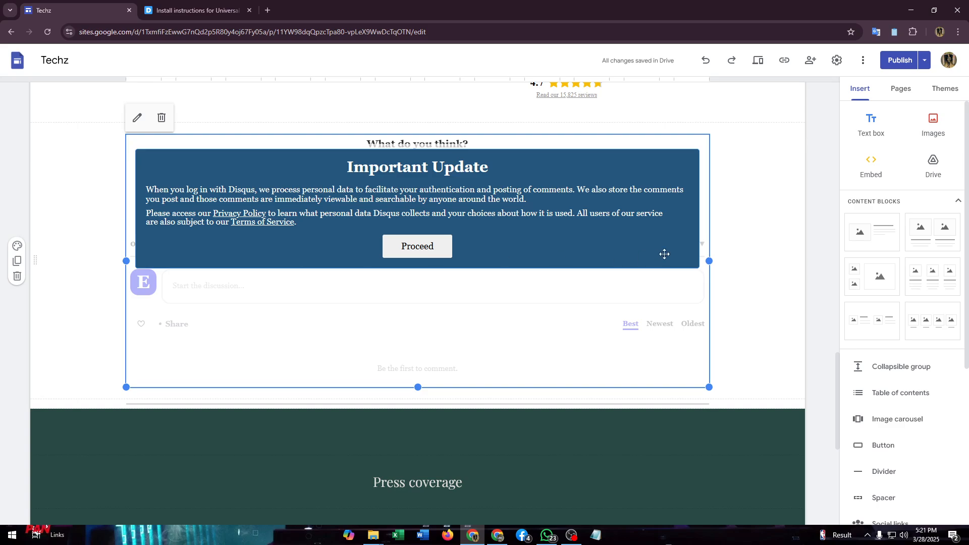
Step: Reopen the Disqus embed for editing and save its code without changes
scroll(505, 305, "up", 1)
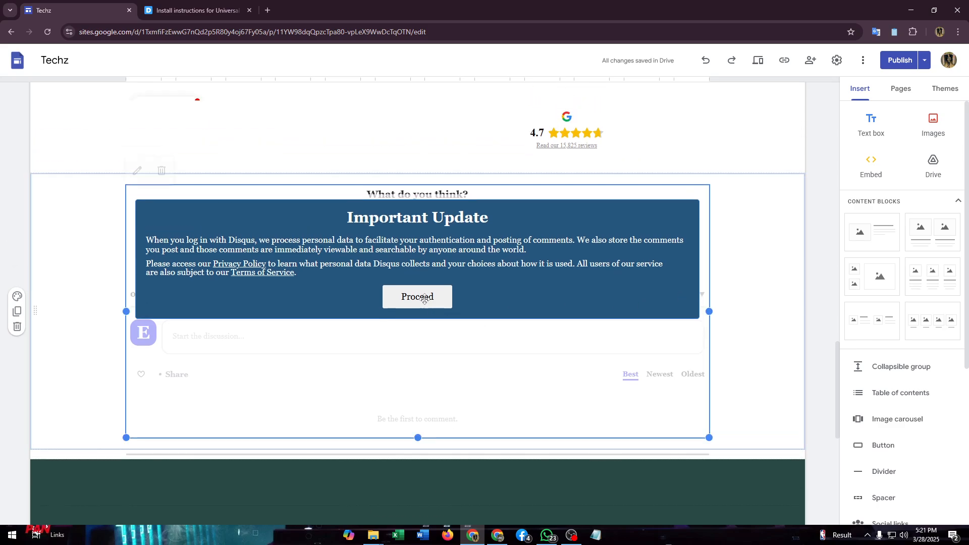
double_click(506, 295)
left_click(597, 341)
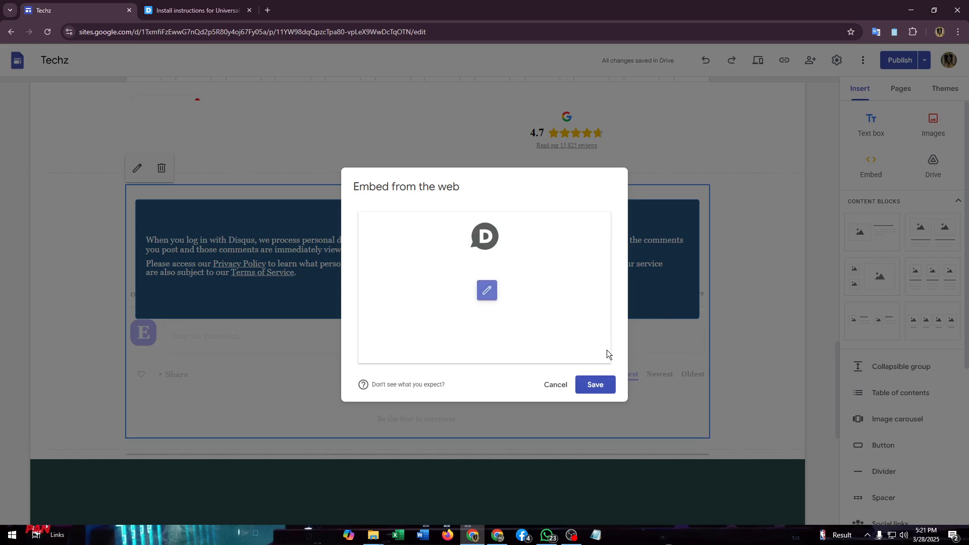
left_click(603, 382)
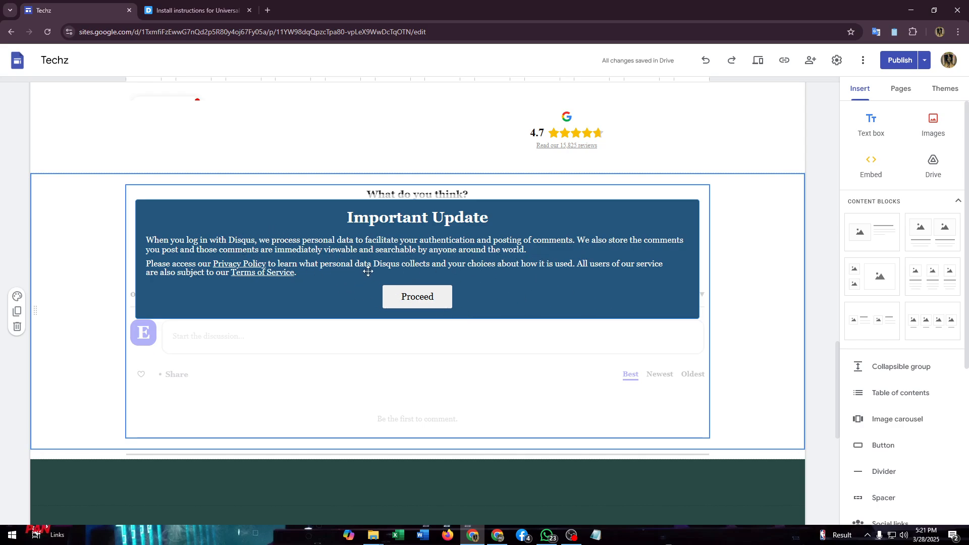
Step: Publish the updated Home page and open the published Techz site
left_click(905, 60)
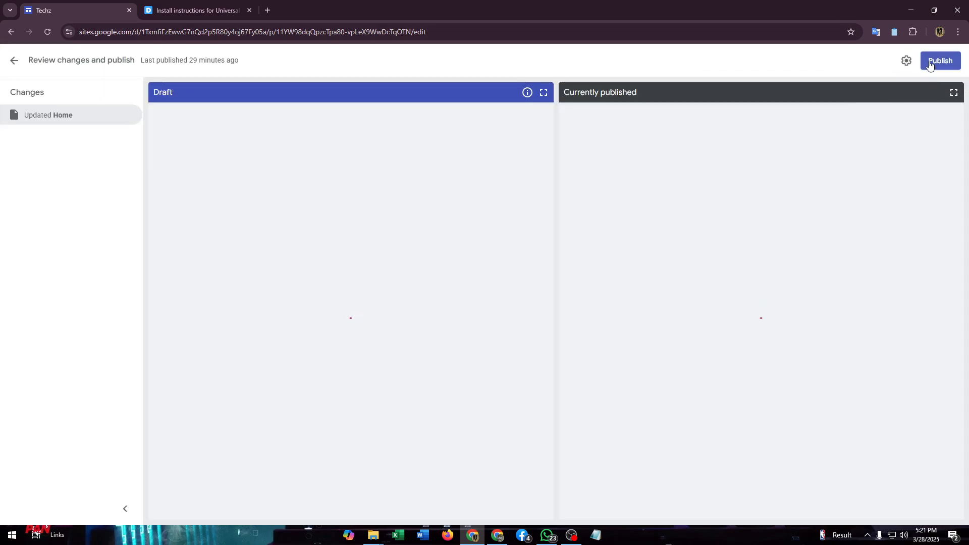
left_click(930, 62)
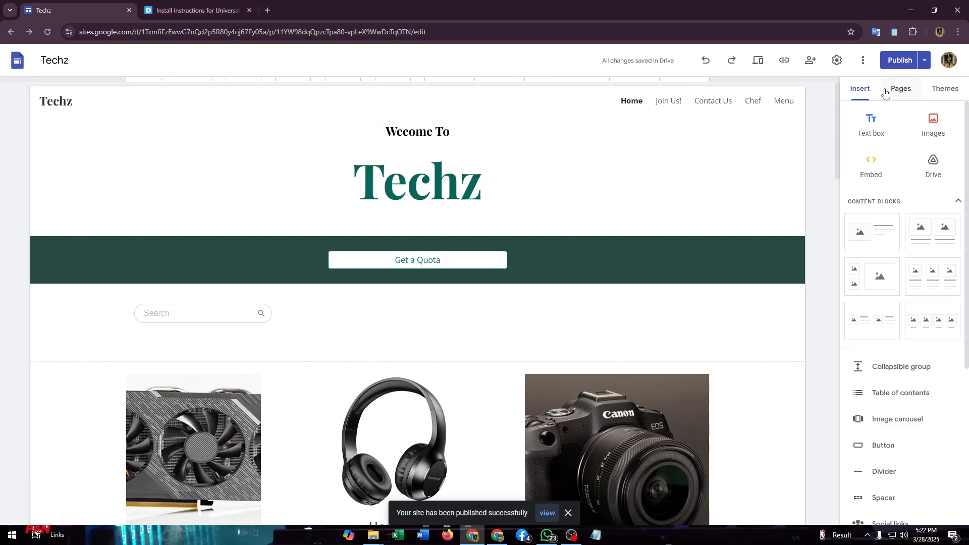
left_click(923, 61)
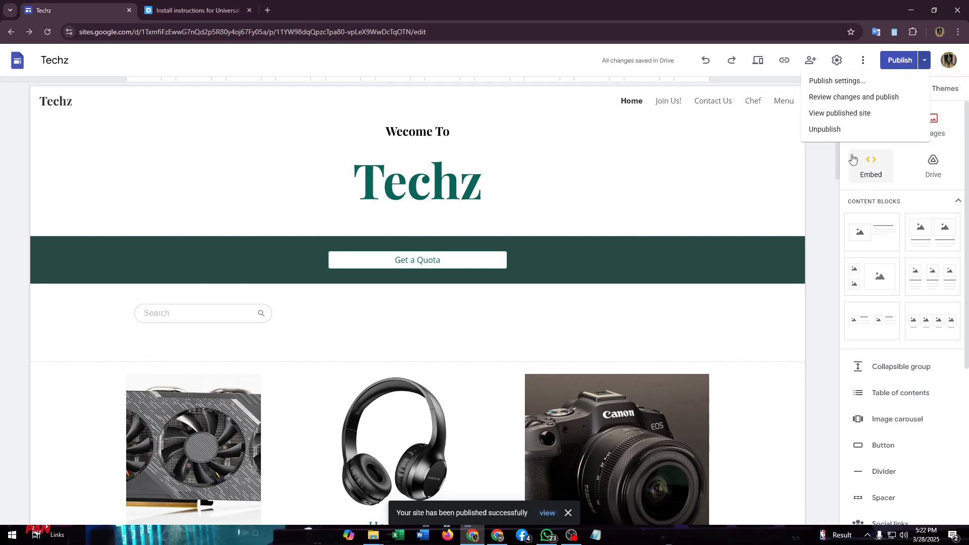
left_click(840, 114)
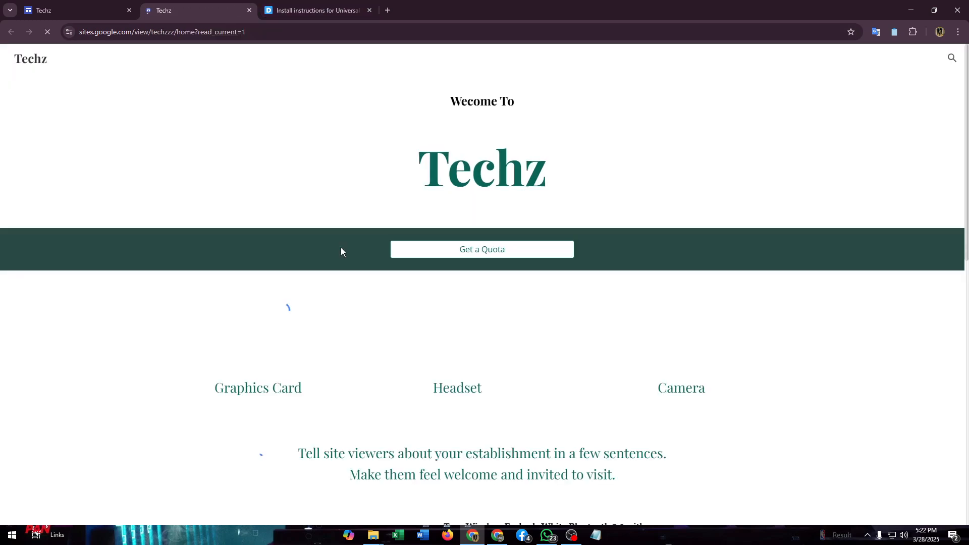
Step: Find the Disqus section on the published page and proceed past its Important Update notice about personal data
scroll(471, 272, "down", 6)
scroll(471, 271, "down", 10)
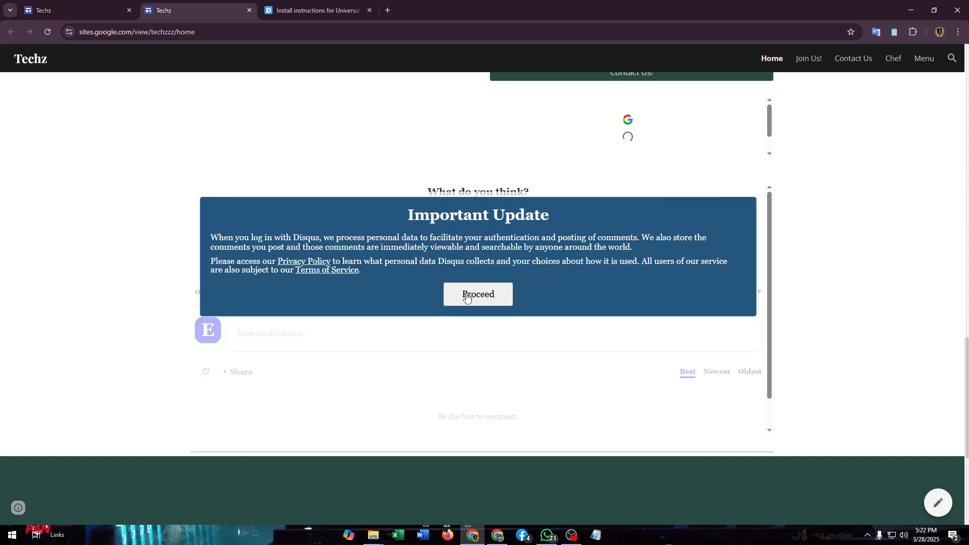
left_click(471, 293)
scroll(530, 249, "up", 3)
scroll(453, 212, "down", 2)
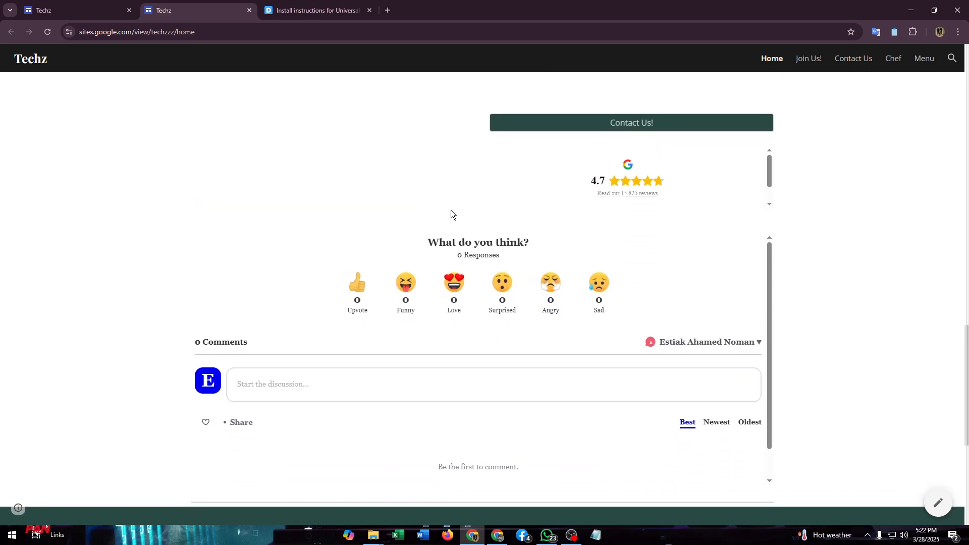
scroll(499, 273, "down", 1)
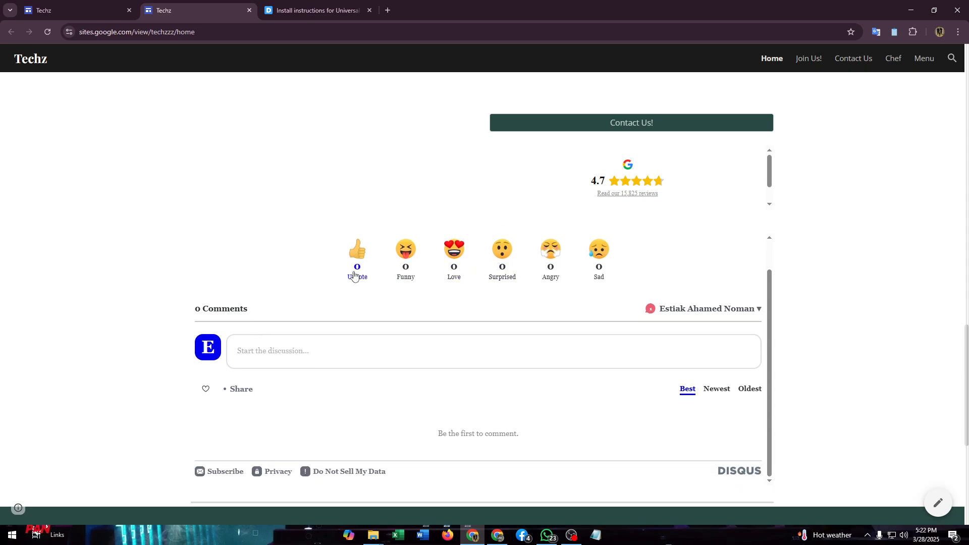
scroll(399, 278, "up", 1)
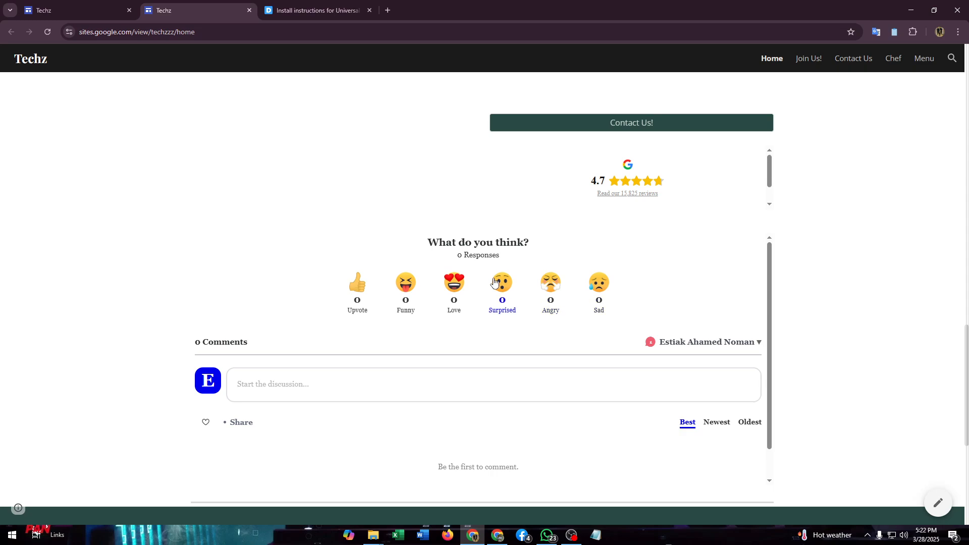
Step: React to the page with Surprised and post the comment "Very Good!" in the Disqus discussion
left_click(498, 283)
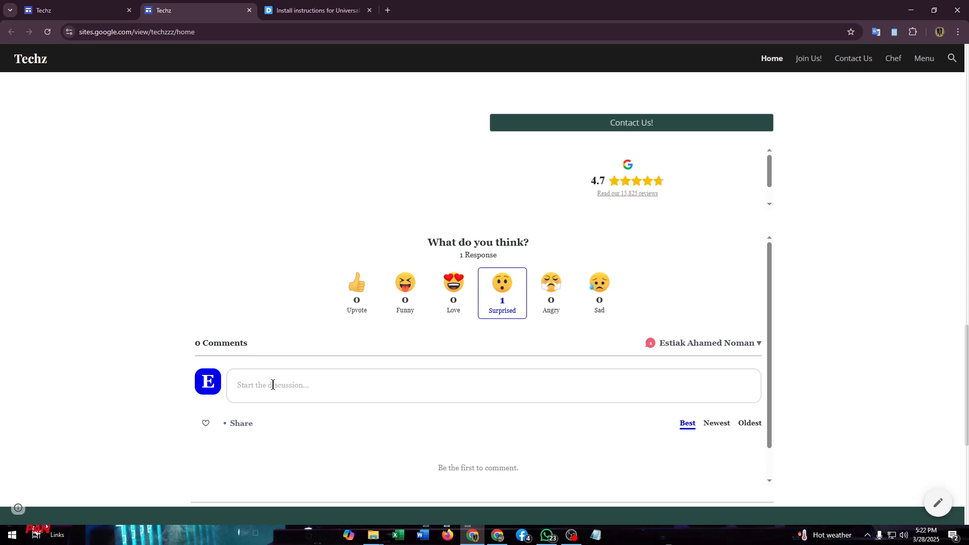
left_click(281, 391)
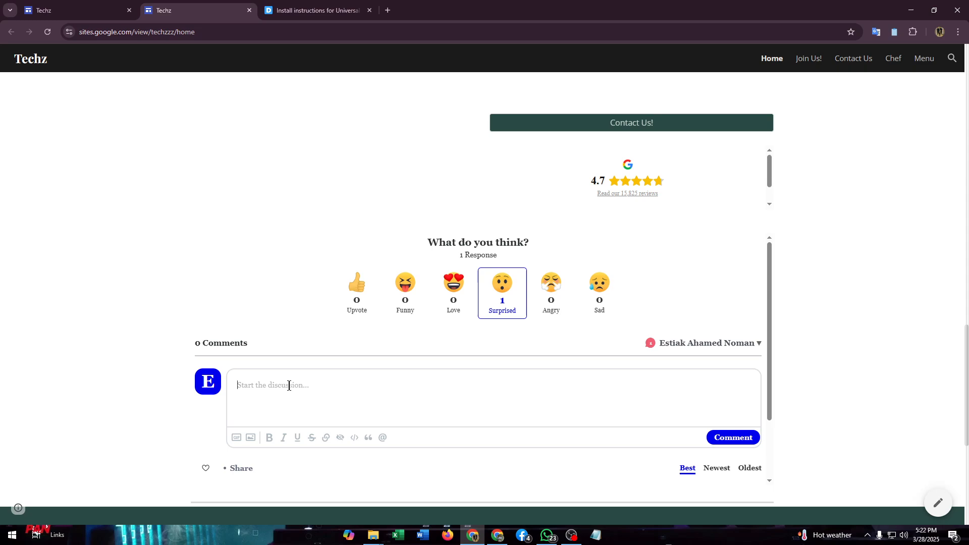
type("Very Good!")
left_click(737, 438)
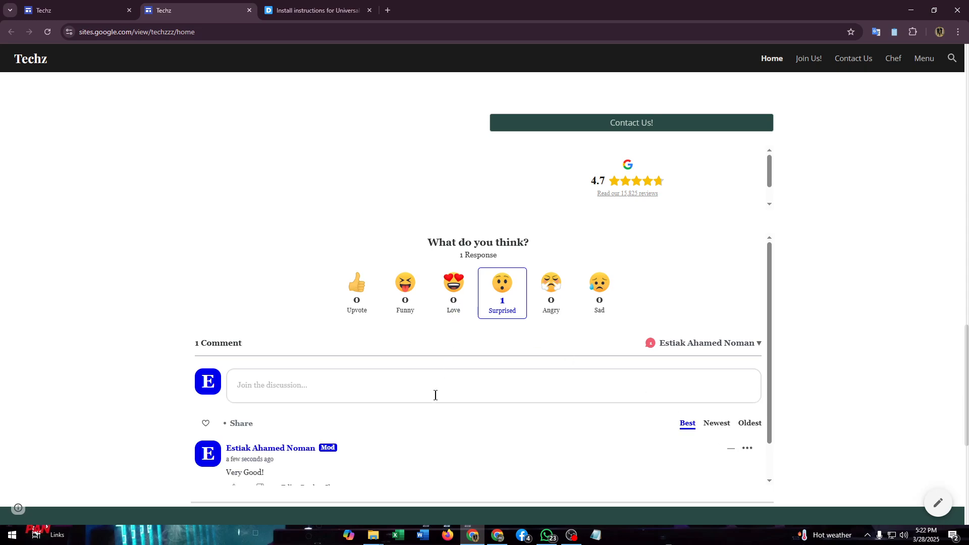
Step: Examine the posted comment, its moderator badge and its vote, edit, reply and share options on the published page
scroll(303, 399, "down", 2)
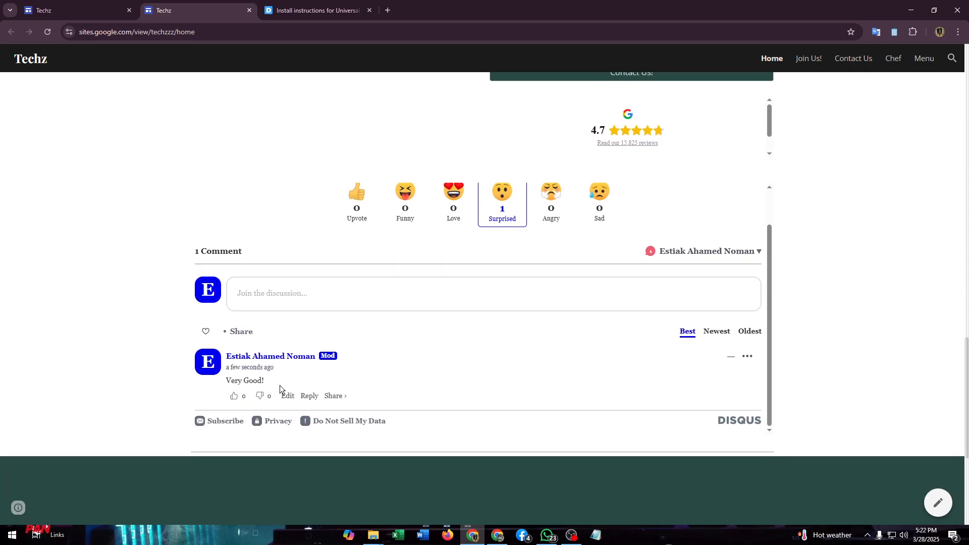
double_click(320, 359)
scroll(306, 279, "down", 2)
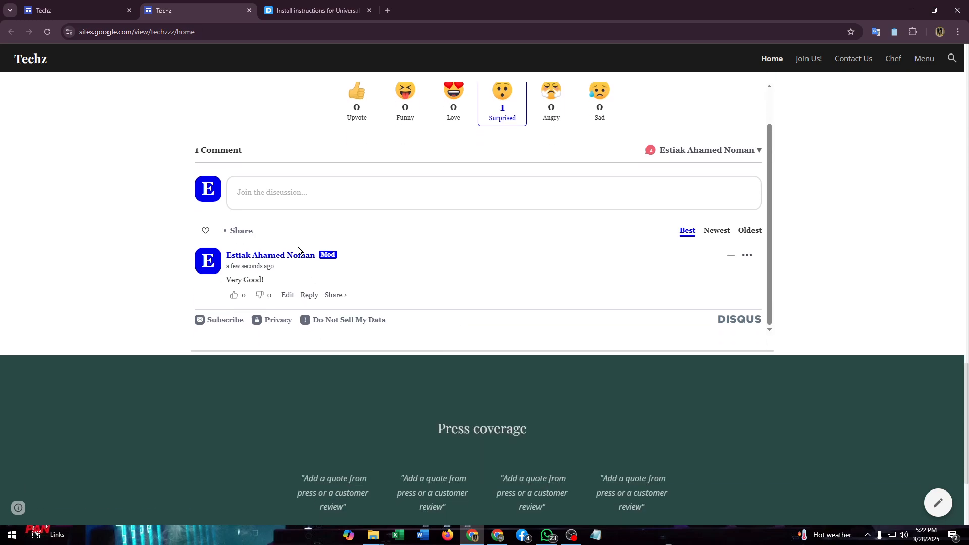
scroll(298, 248, "down", 1)
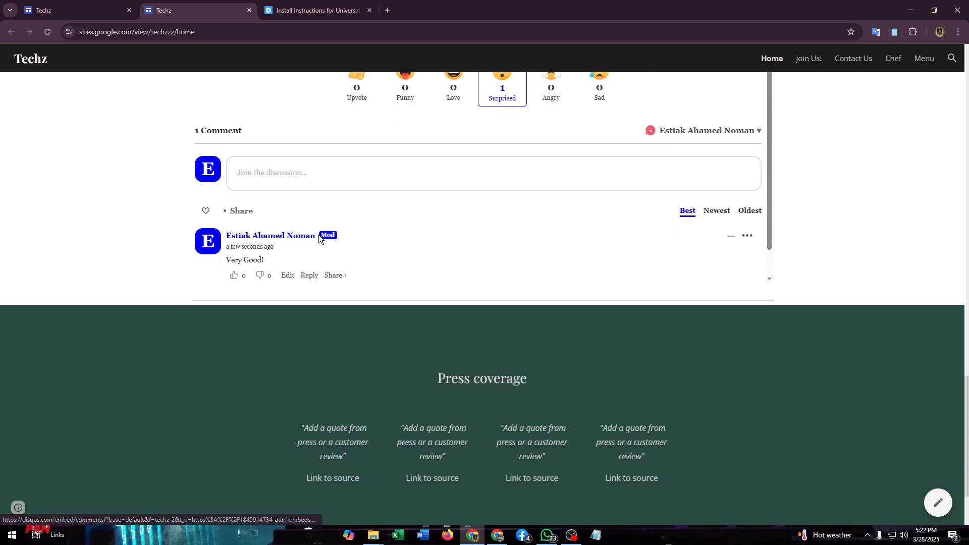
scroll(319, 236, "down", 2)
scroll(378, 229, "up", 3)
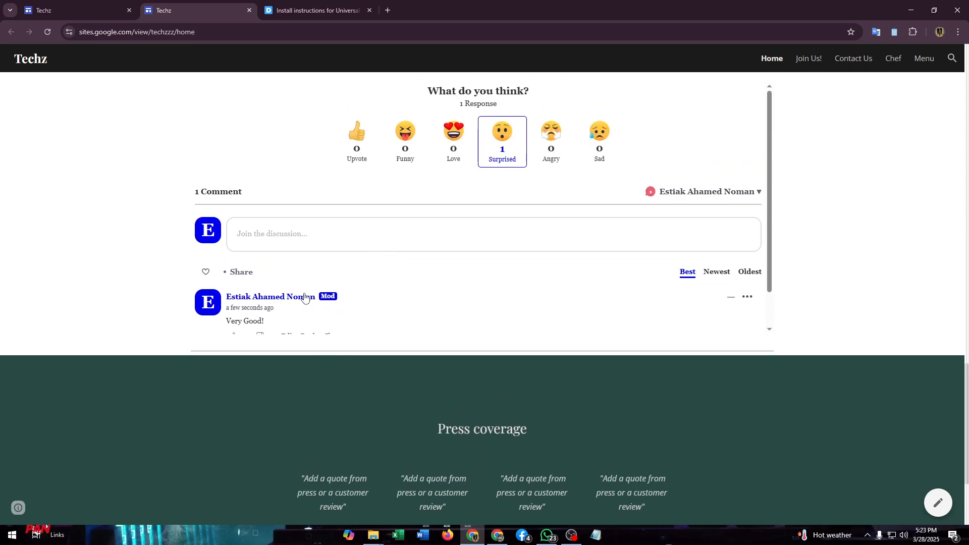
scroll(305, 298, "up", 3)
scroll(632, 410, "down", 1)
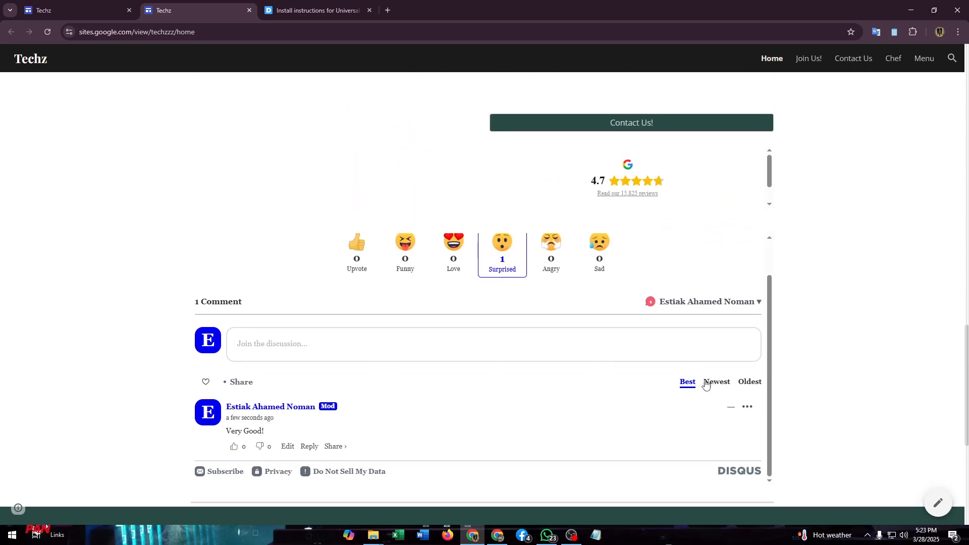
Step: Try the Newest and Oldest comment sort orders, return to Best, and review the finished Disqus section
left_click(704, 383)
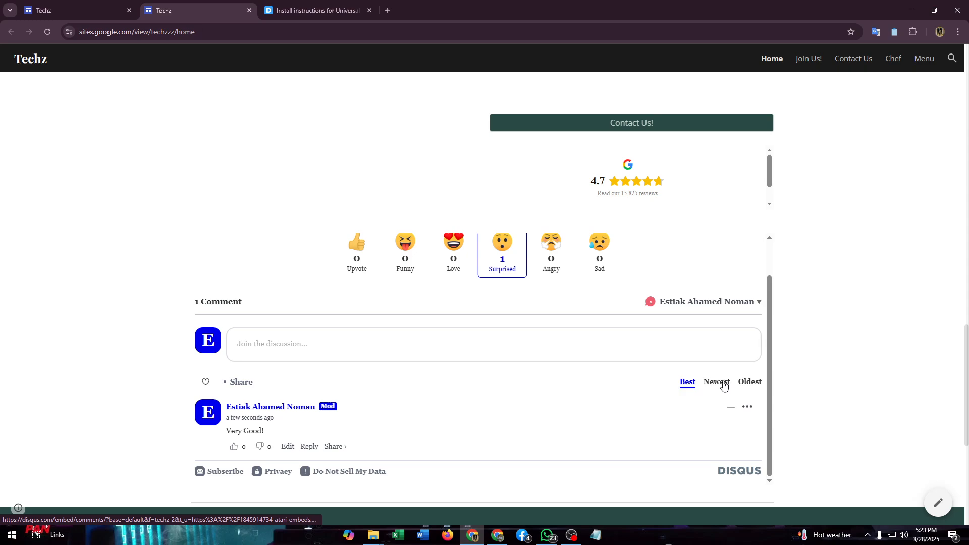
left_click(755, 382)
left_click(684, 398)
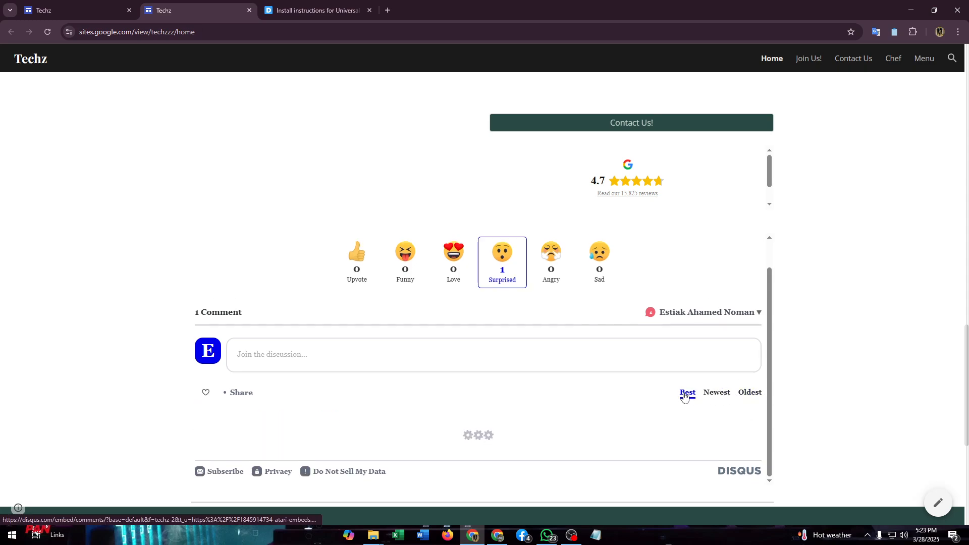
scroll(444, 303, "up", 1)
scroll(580, 250, "down", 1)
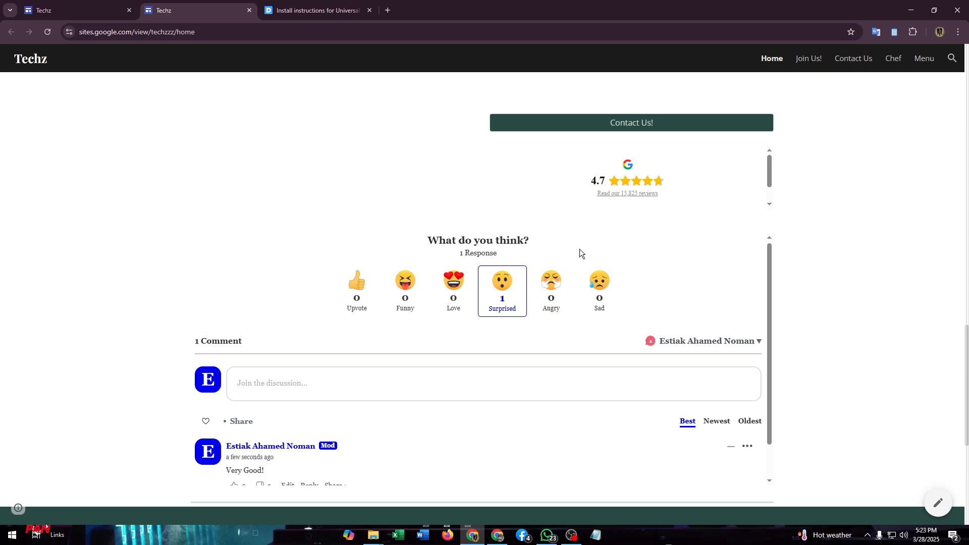
scroll(697, 306, "up", 1)
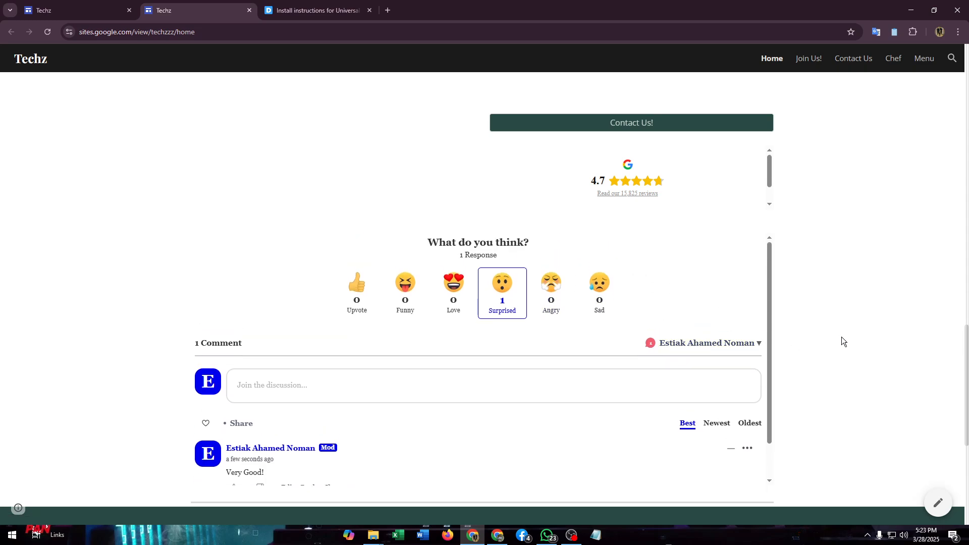